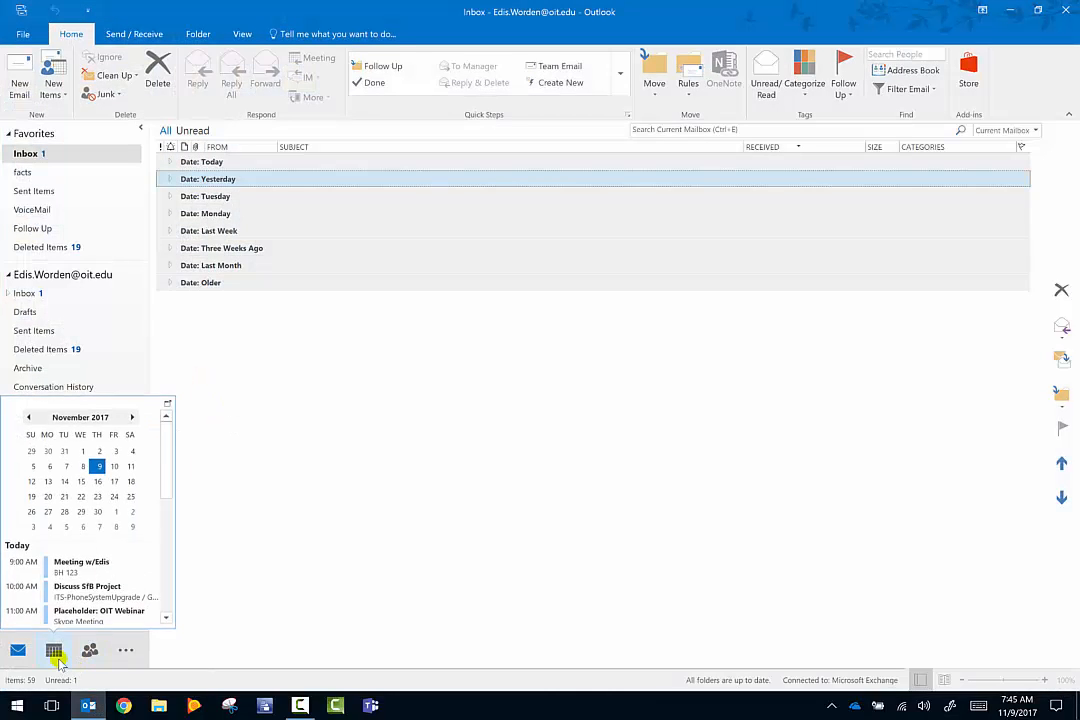
Create a new Skype meeting from the calendar and add the person found in the global address list as a required attendee
left_click(53, 651)
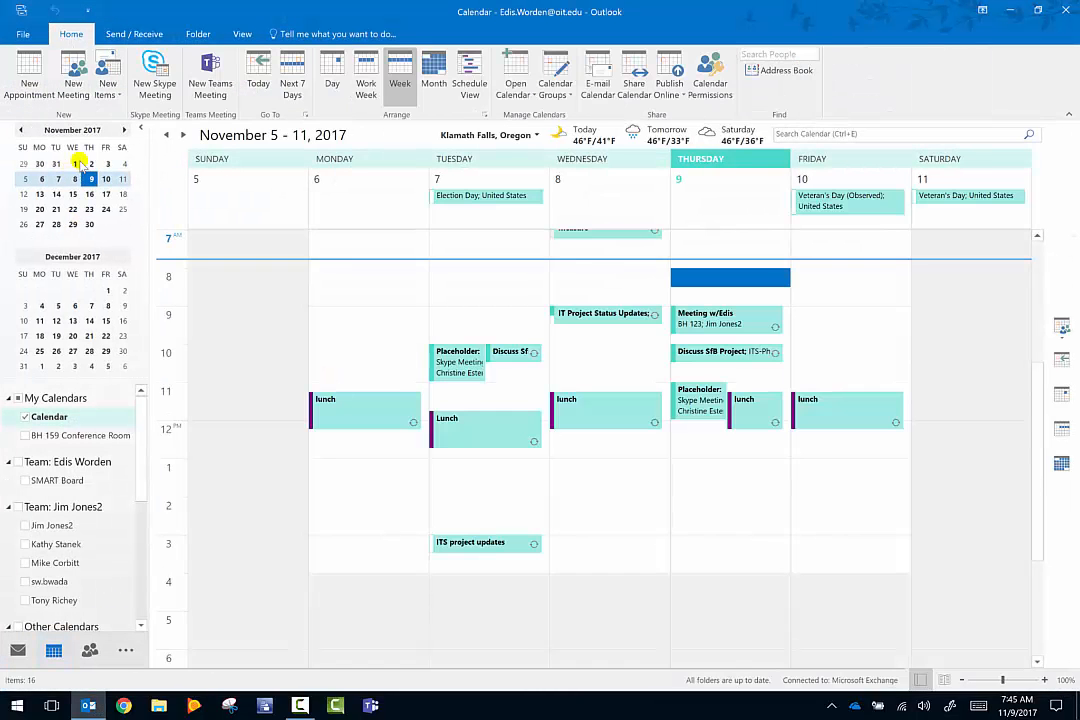
left_click(150, 78)
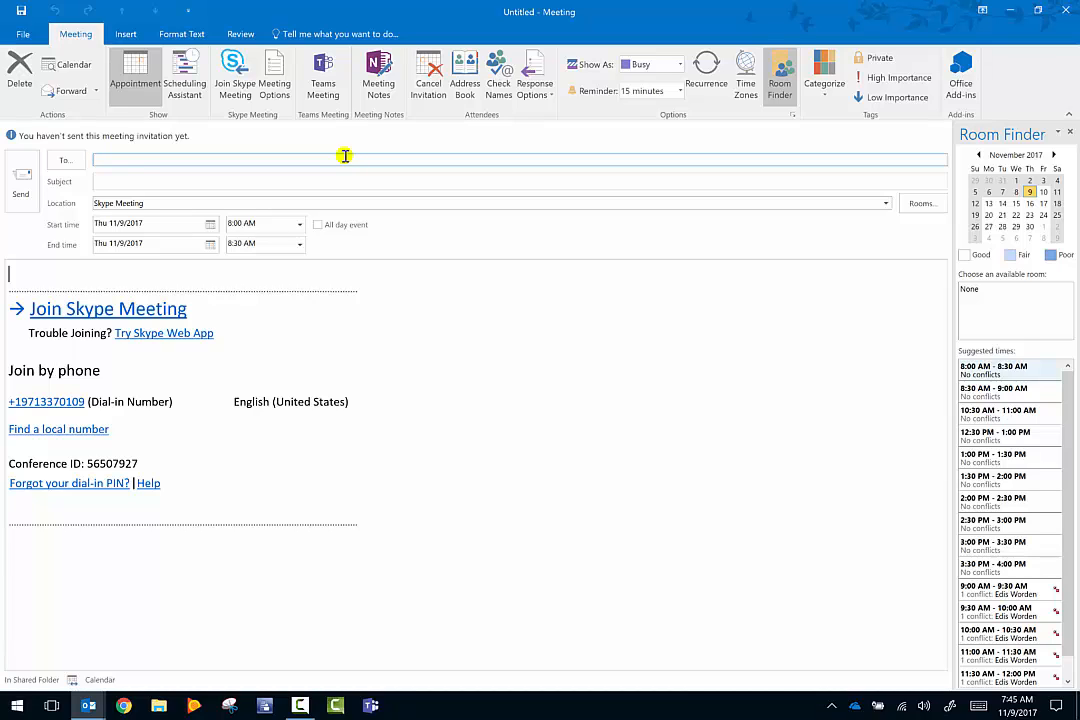
left_click(64, 160)
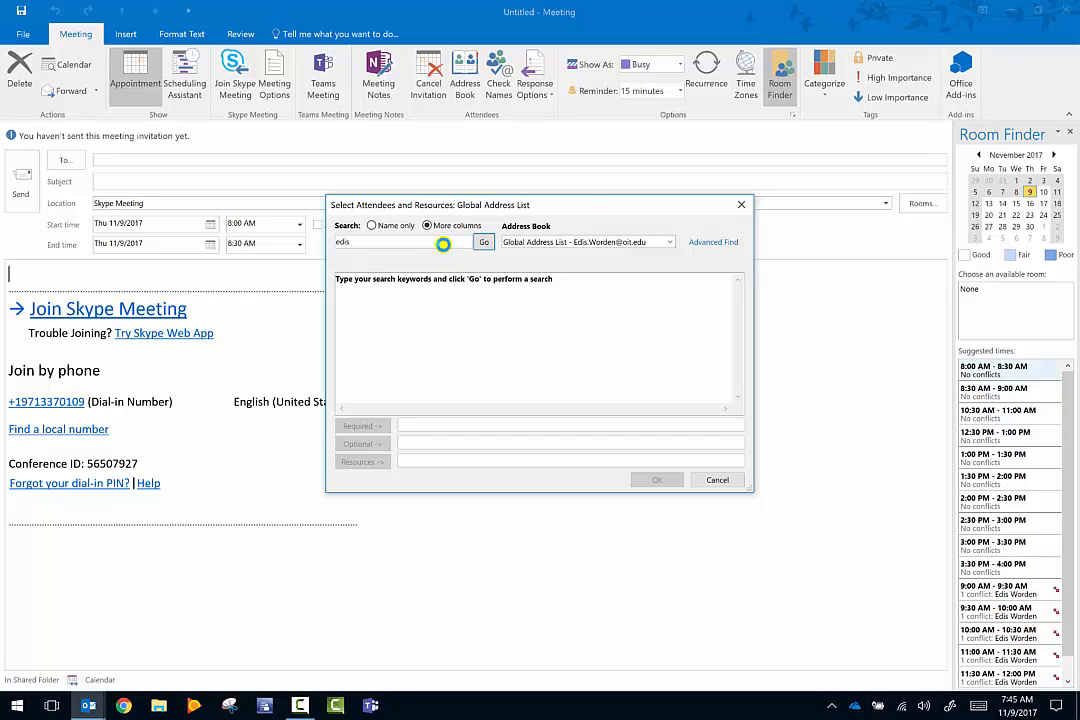
key("Return")
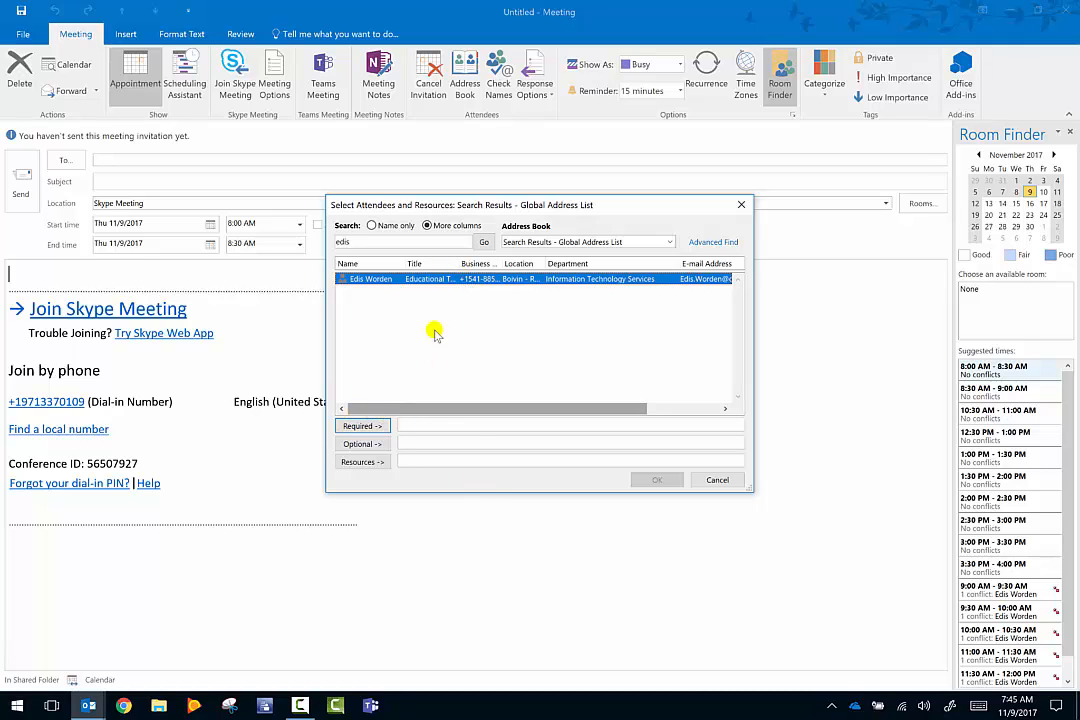
double_click(417, 287)
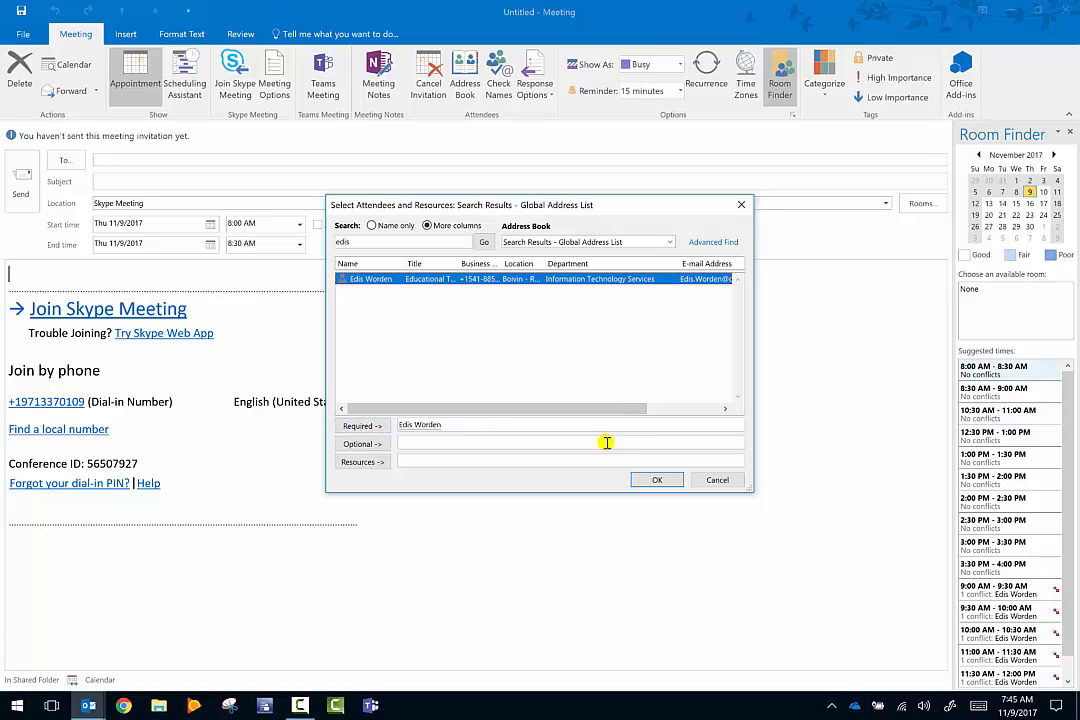
left_click(659, 480)
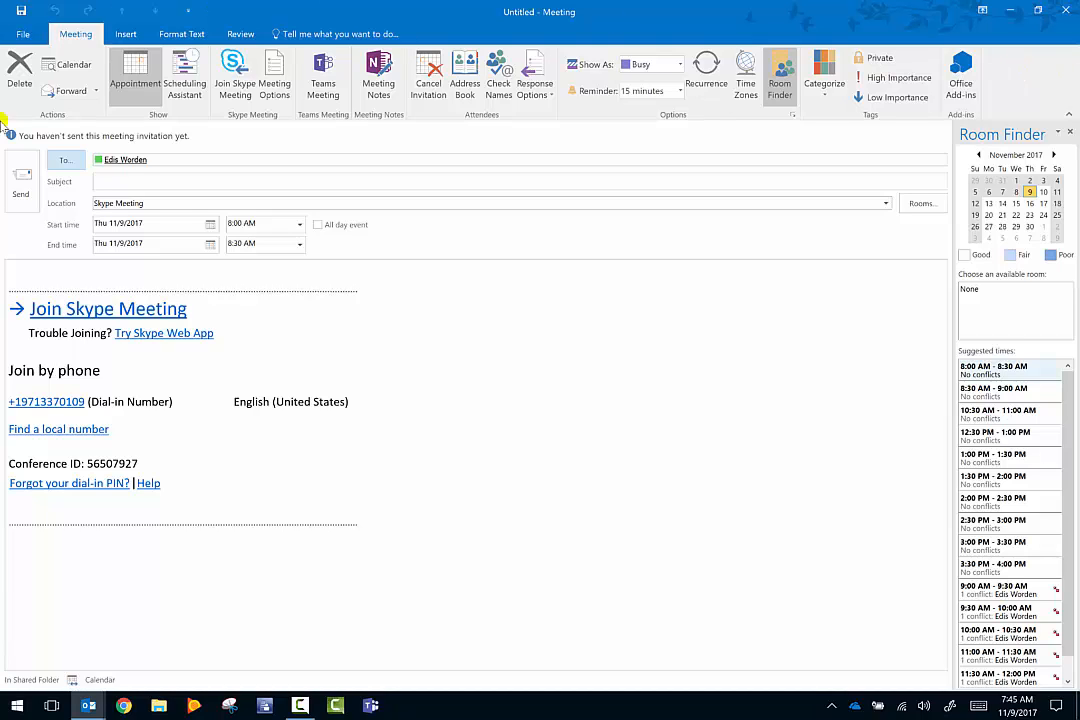
Open the Skype meeting options and let Anyone (no restrictions) enter without waiting in the lobby
left_click(274, 80)
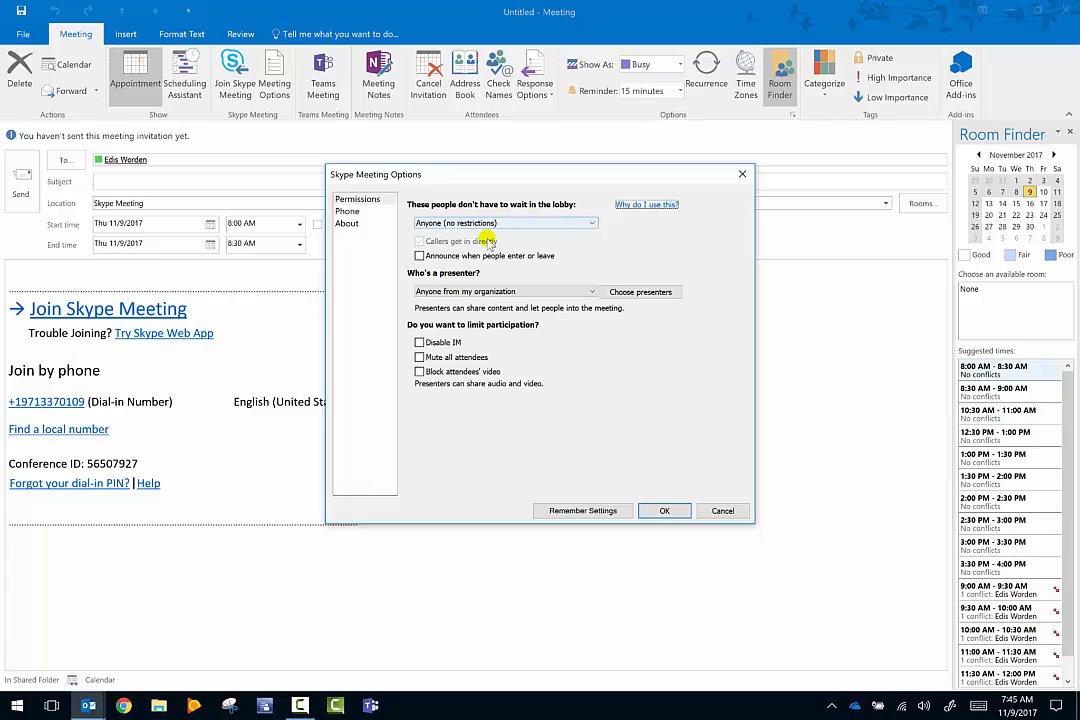
left_click(560, 223)
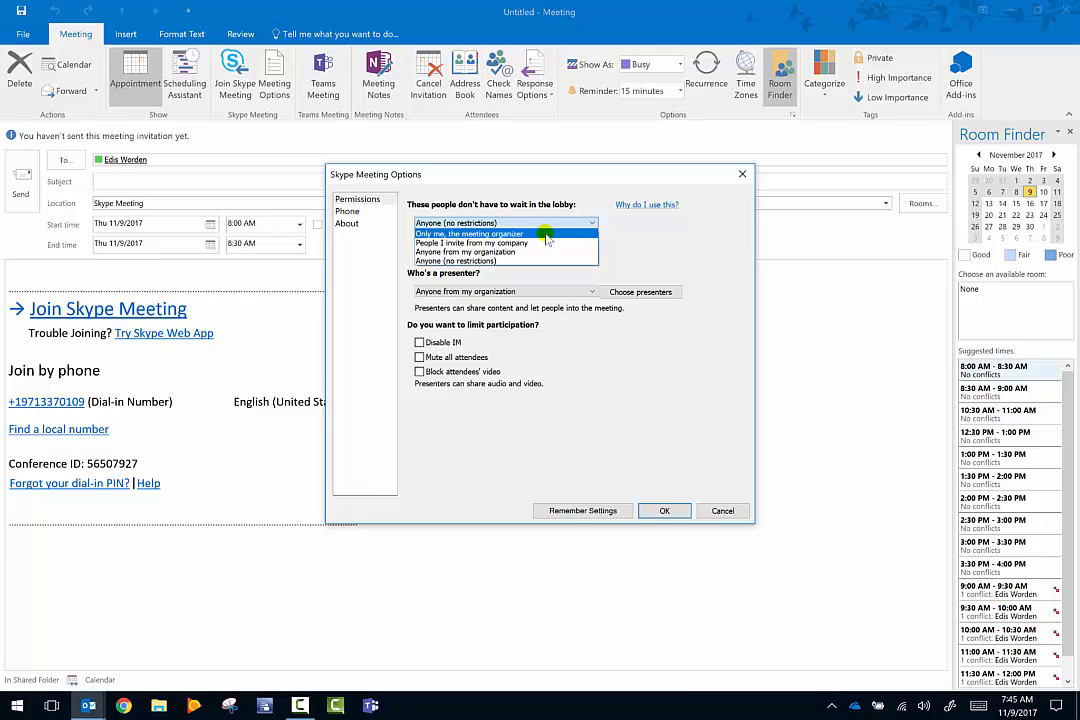
left_click(546, 234)
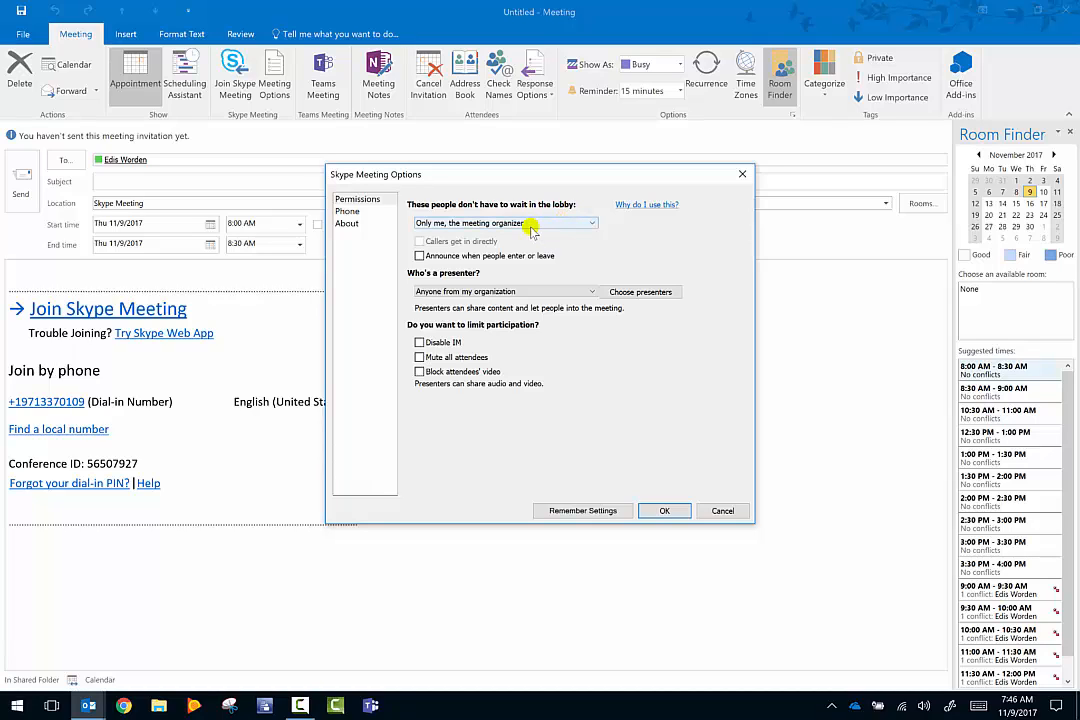
left_click(531, 225)
left_click(505, 265)
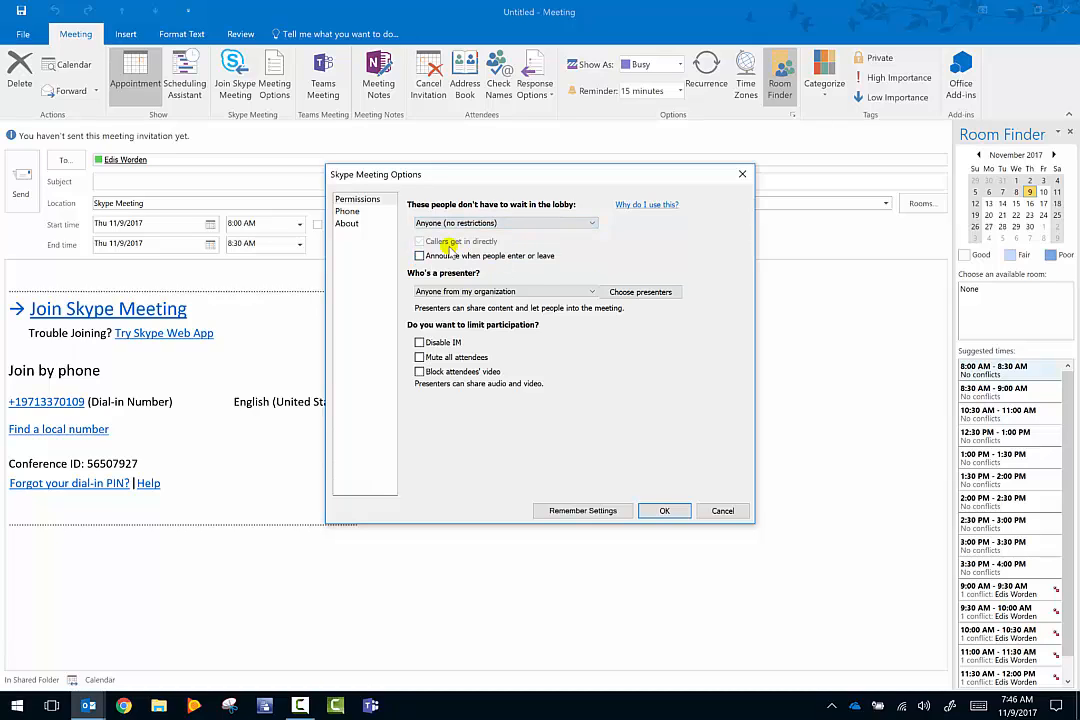
left_click(428, 255)
Set who can be a presenter to Anyone (no restrictions) and apply the Skype meeting options
left_click(478, 292)
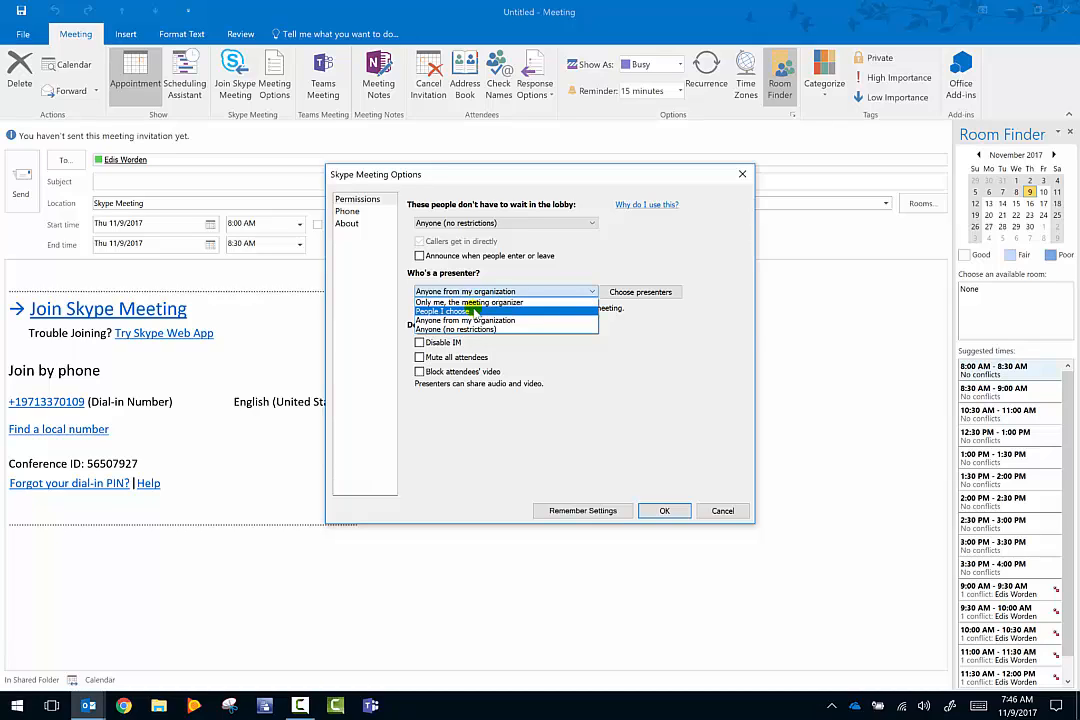
left_click(697, 349)
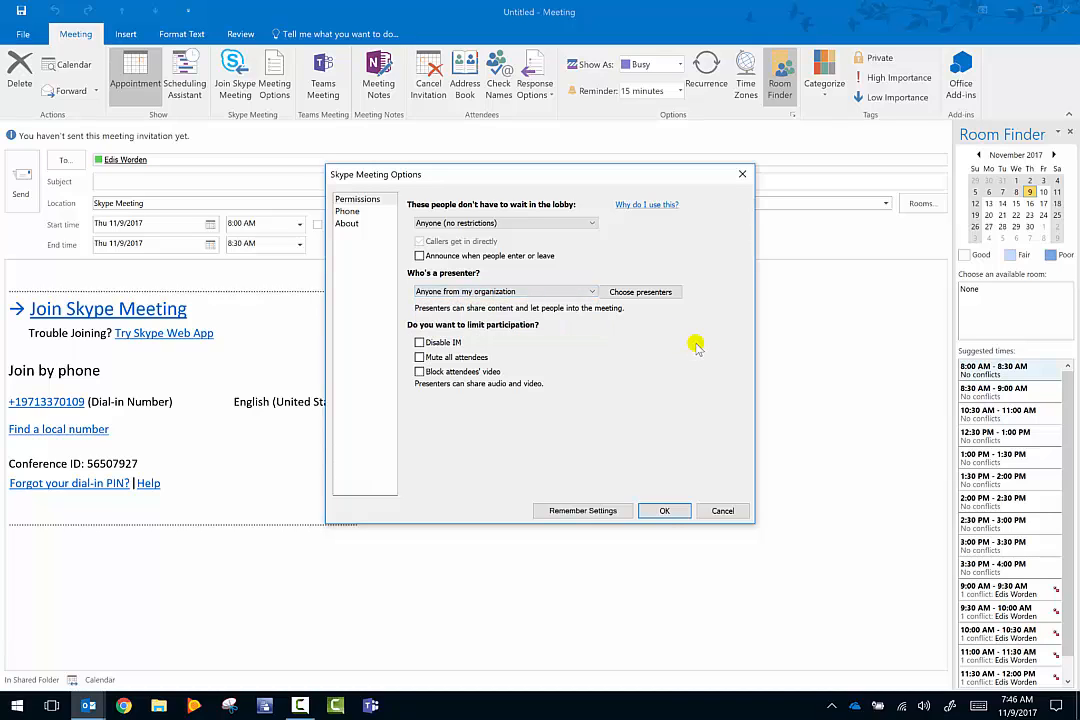
left_click(568, 292)
left_click(558, 328)
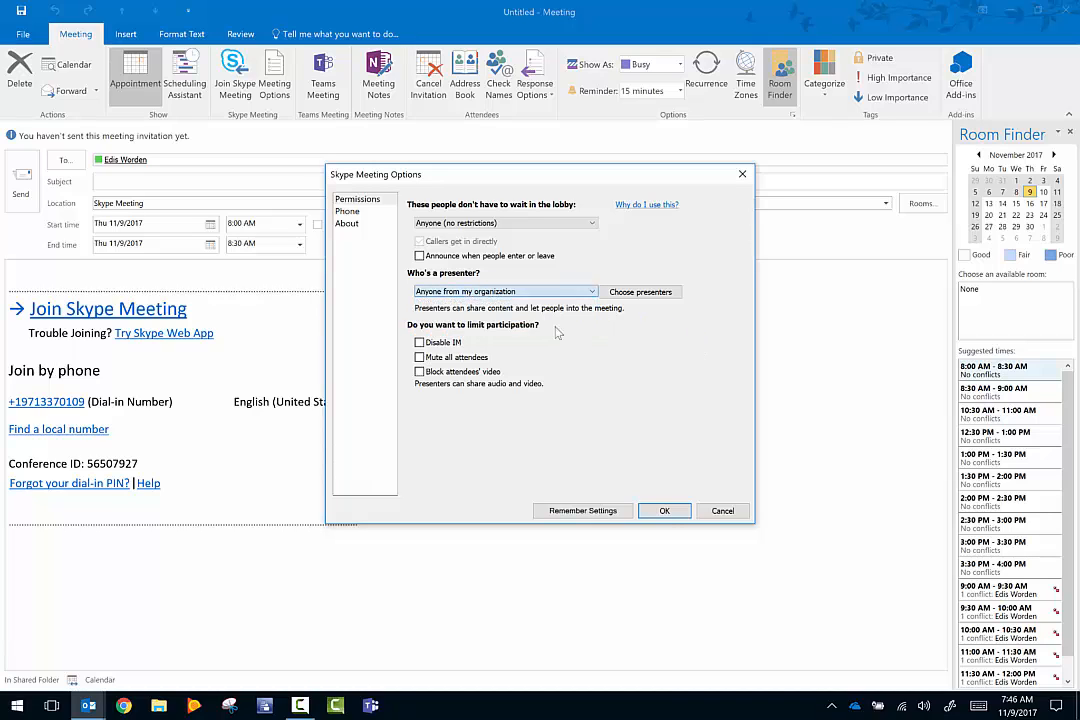
left_click(582, 355)
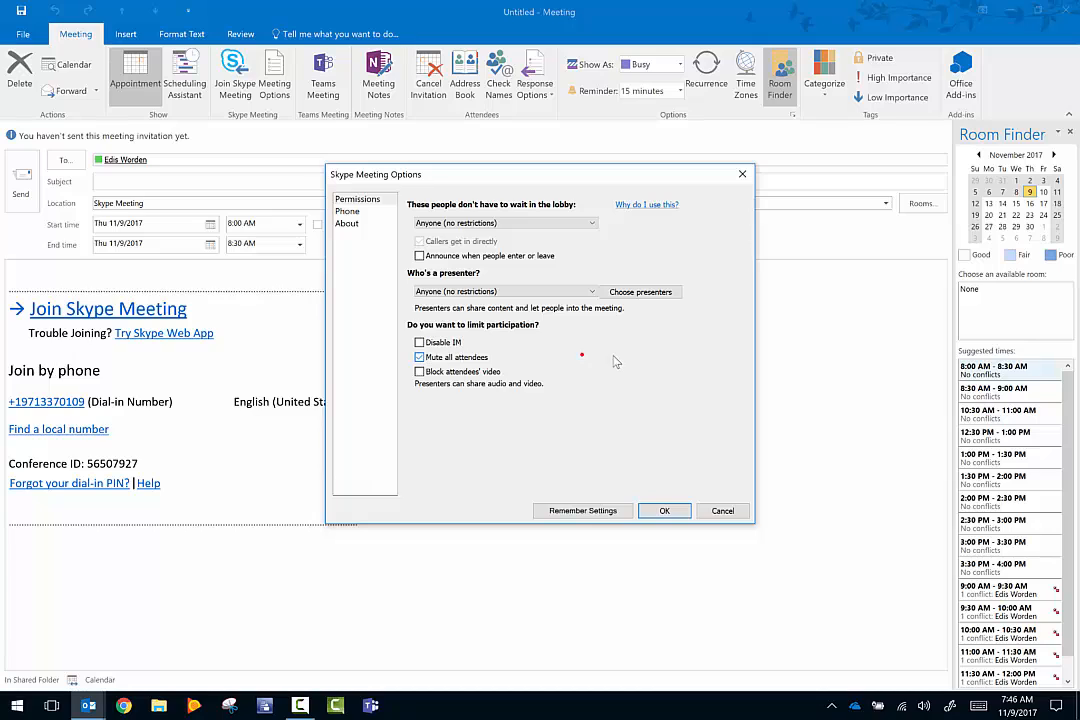
left_click(419, 357)
left_click(663, 511)
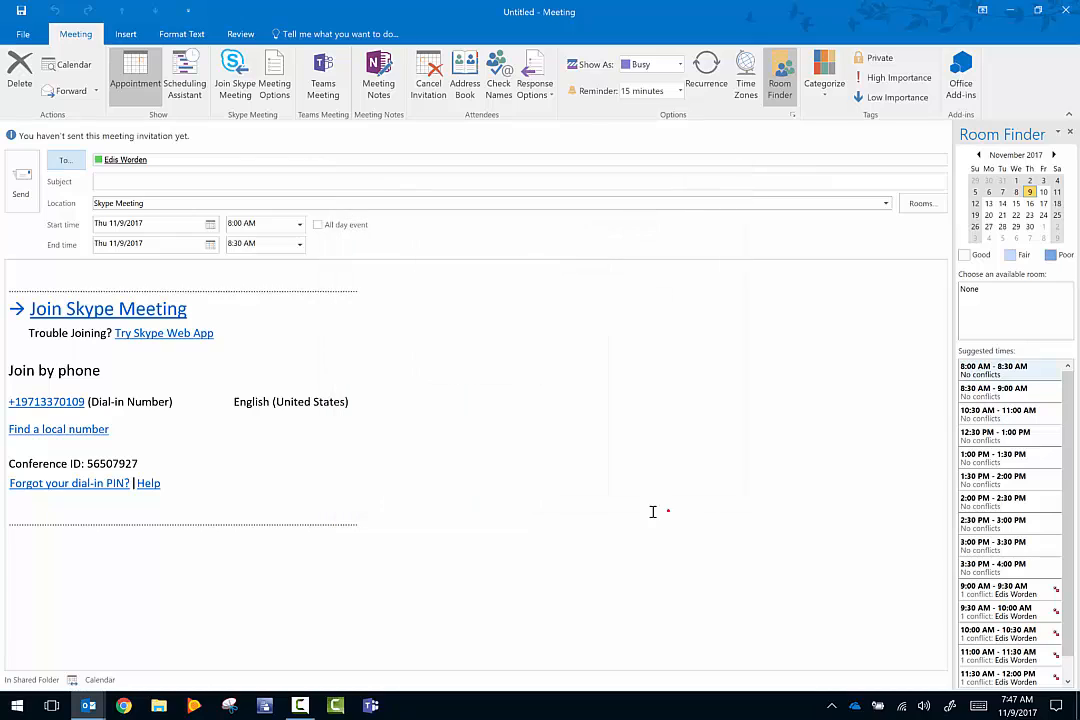
Open the meeting's recurrence settings and set the appointment time from 5:00 PM to 7:00 PM
left_click(718, 73)
left_click(512, 250)
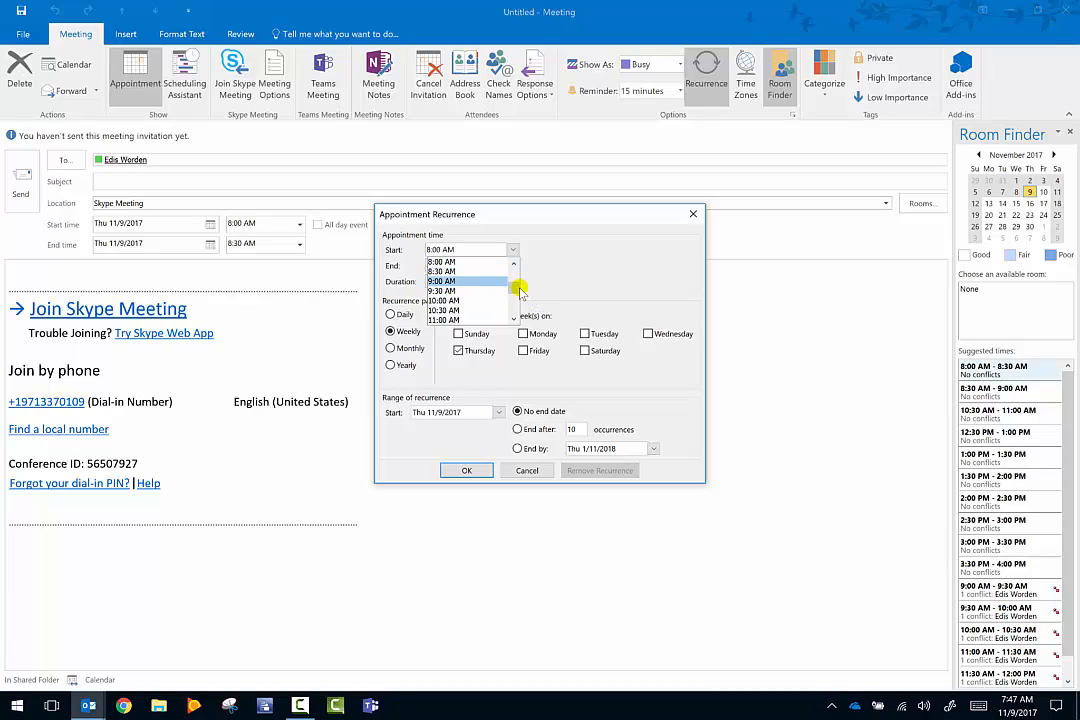
left_click_drag(514, 287, 514, 298)
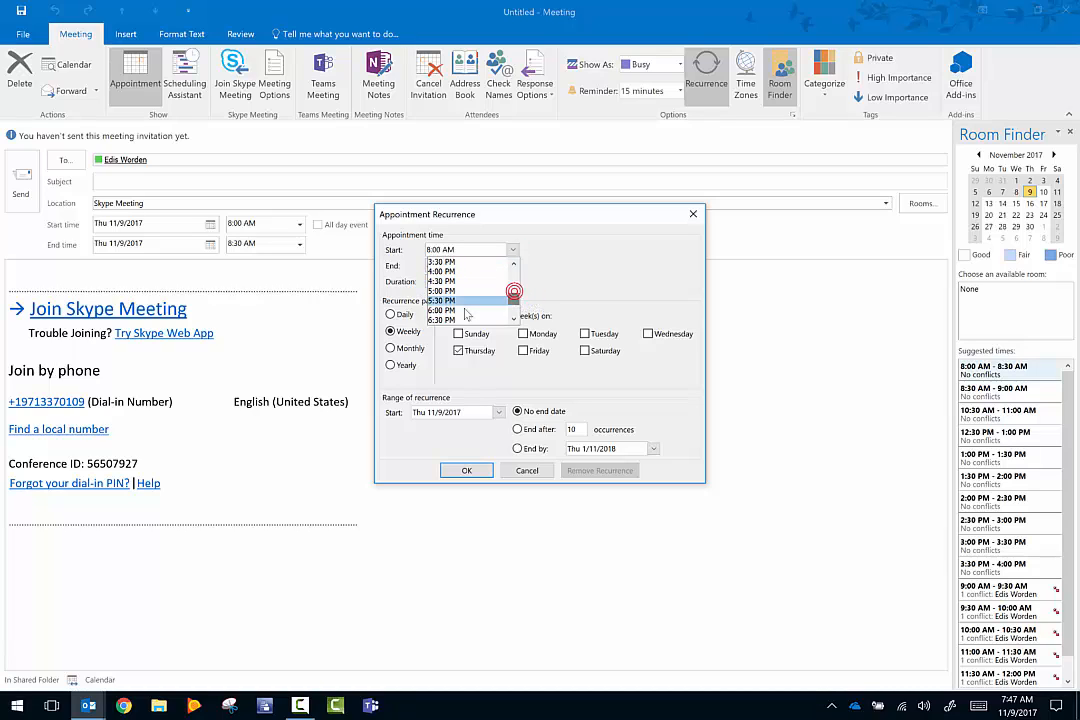
left_click(503, 289)
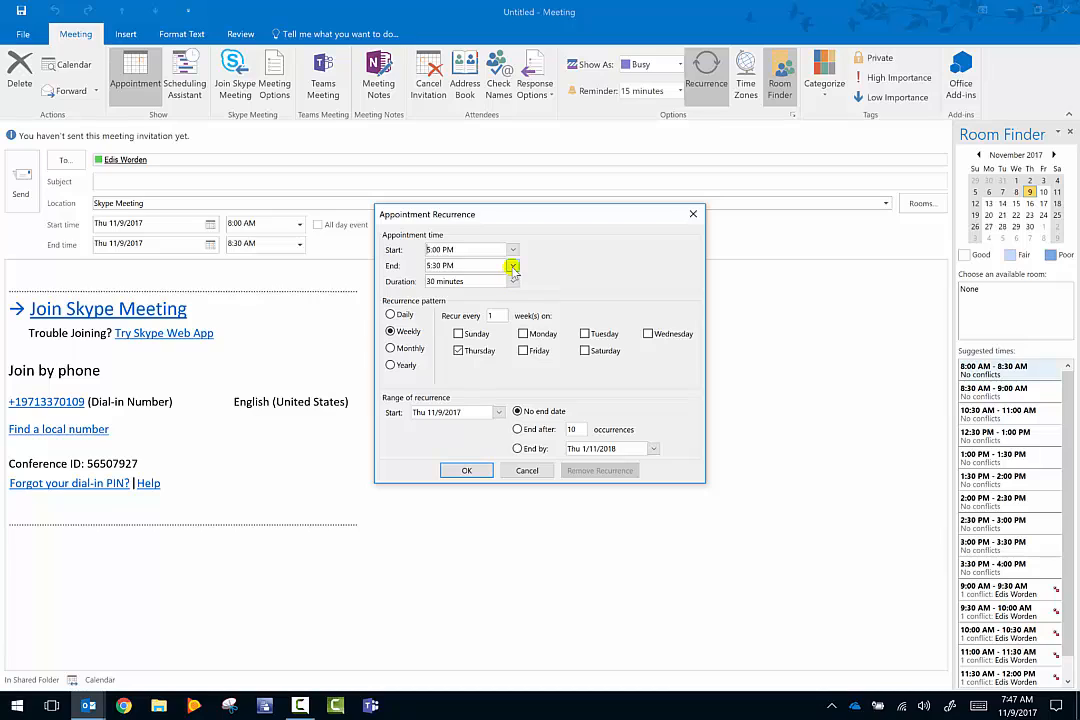
left_click(512, 266)
left_click(483, 313)
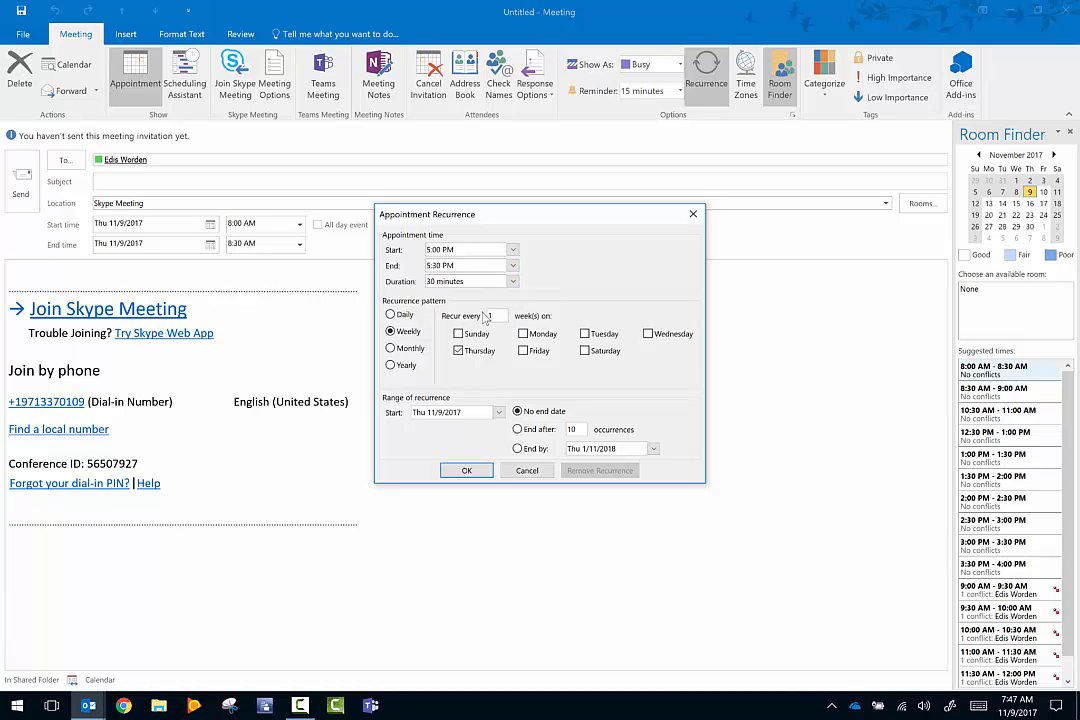
Set the weekly recurrence to Monday, Wednesday and Friday instead of Thursday
left_click(458, 350)
left_click(523, 333)
left_click(648, 333)
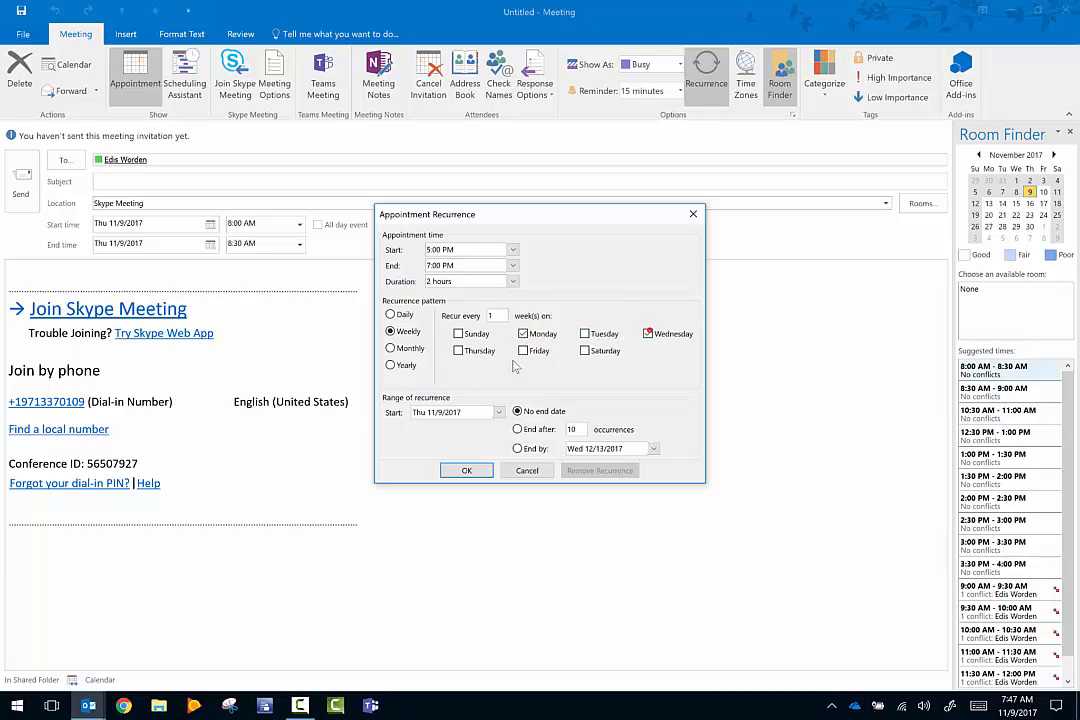
left_click(523, 350)
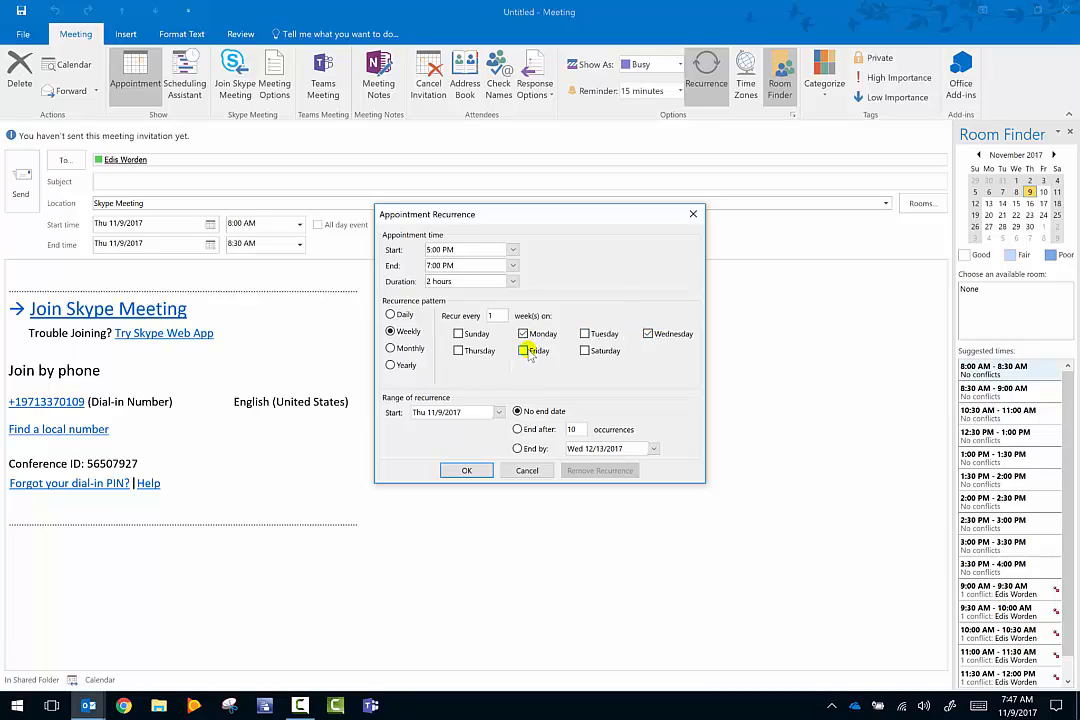
Set the recurrence range to start on Thu 11/9/2017 and end by Fri 12/22/2017, and apply the recurrence
left_click(499, 413)
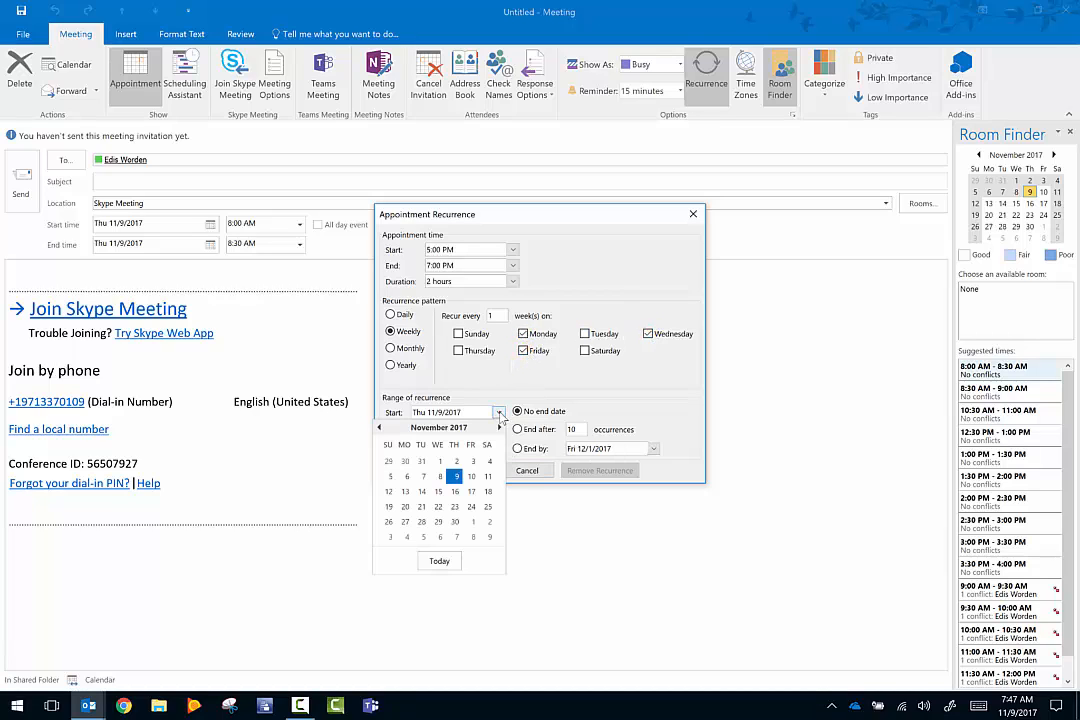
left_click(456, 476)
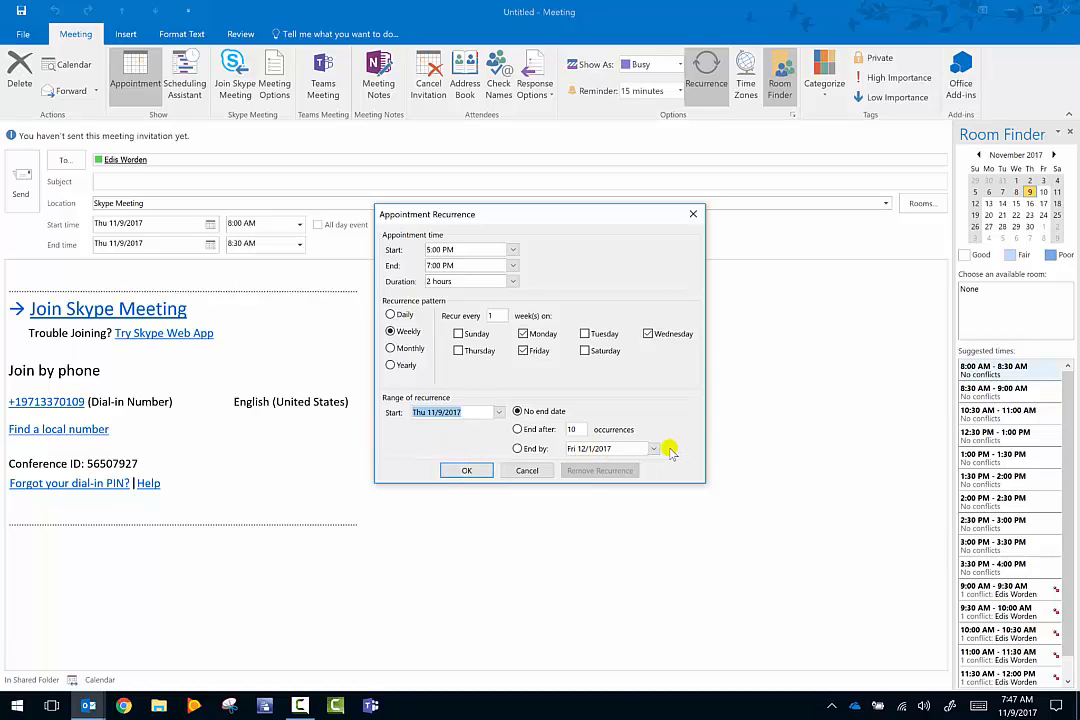
left_click(530, 449)
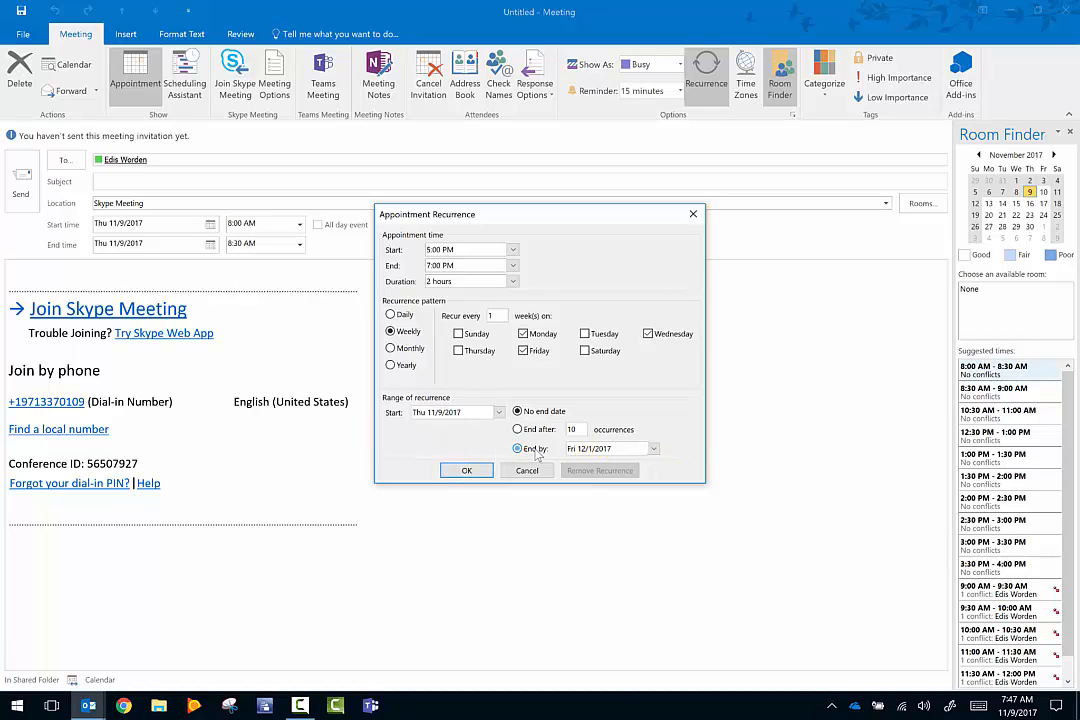
left_click(655, 449)
left_click(621, 543)
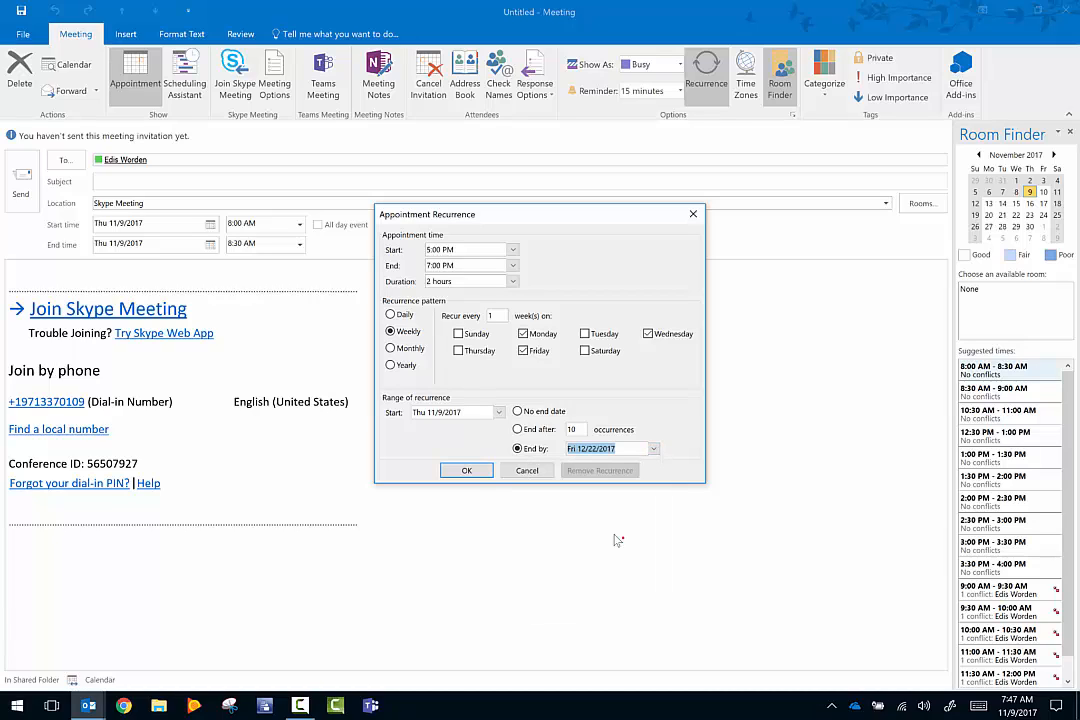
left_click(469, 477)
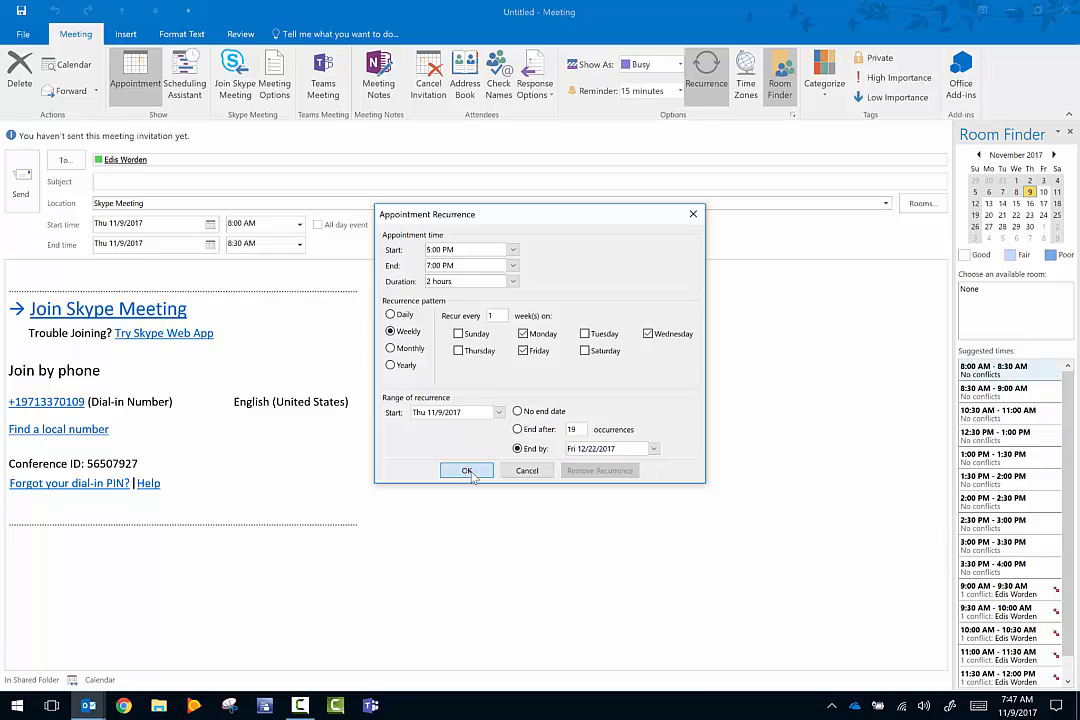
left_click(469, 472)
Enter "Class MWF 5-7" as the meeting subject and review the available response options
left_click(160, 181)
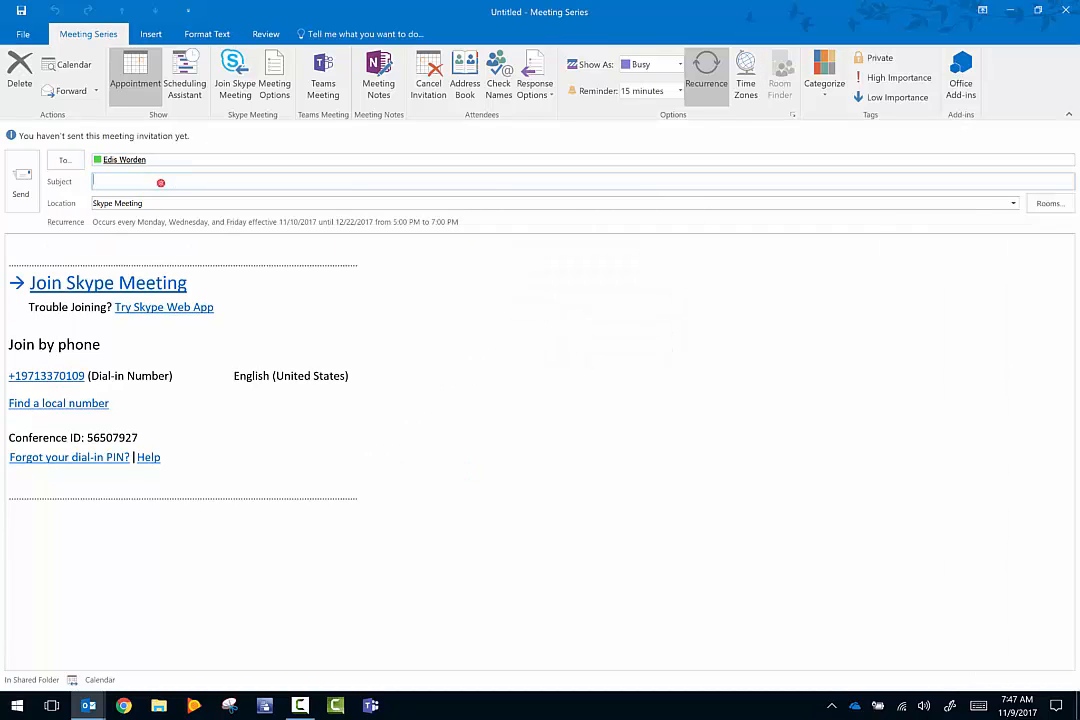
type("Class MWF 5-7")
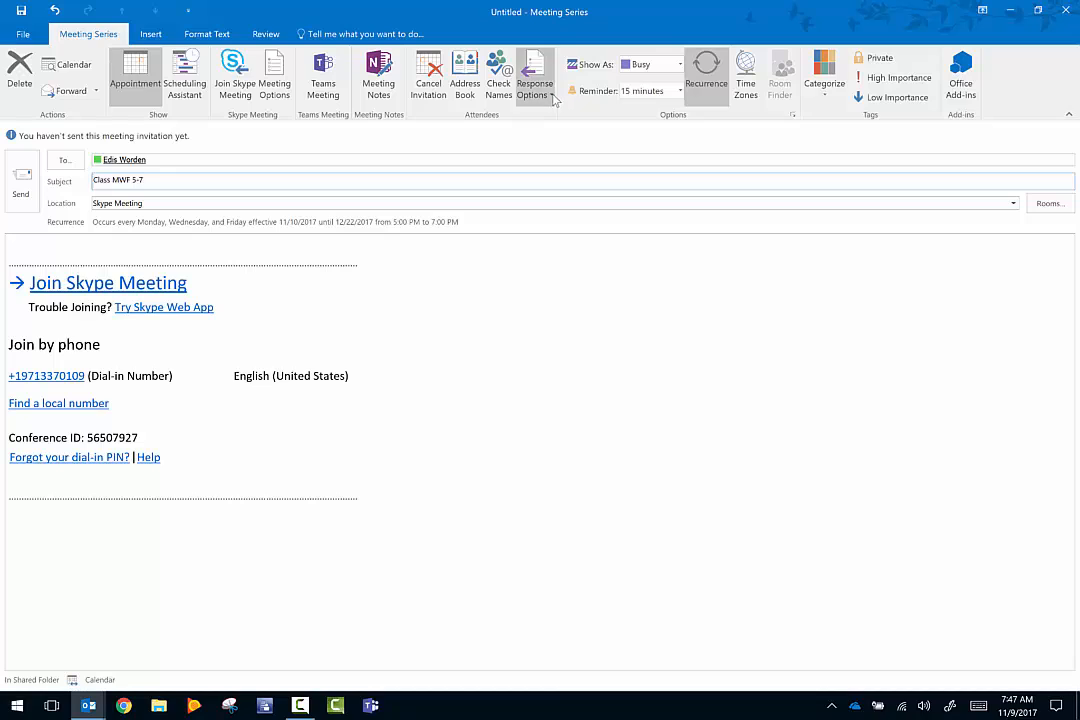
left_click(551, 96)
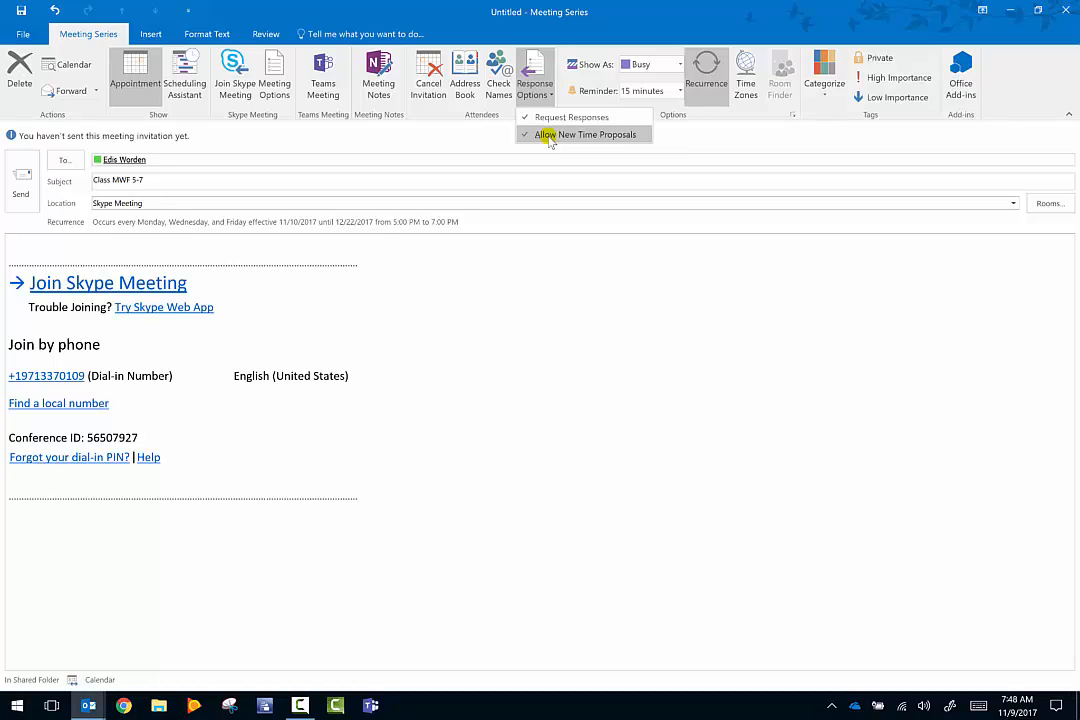
left_click(596, 310)
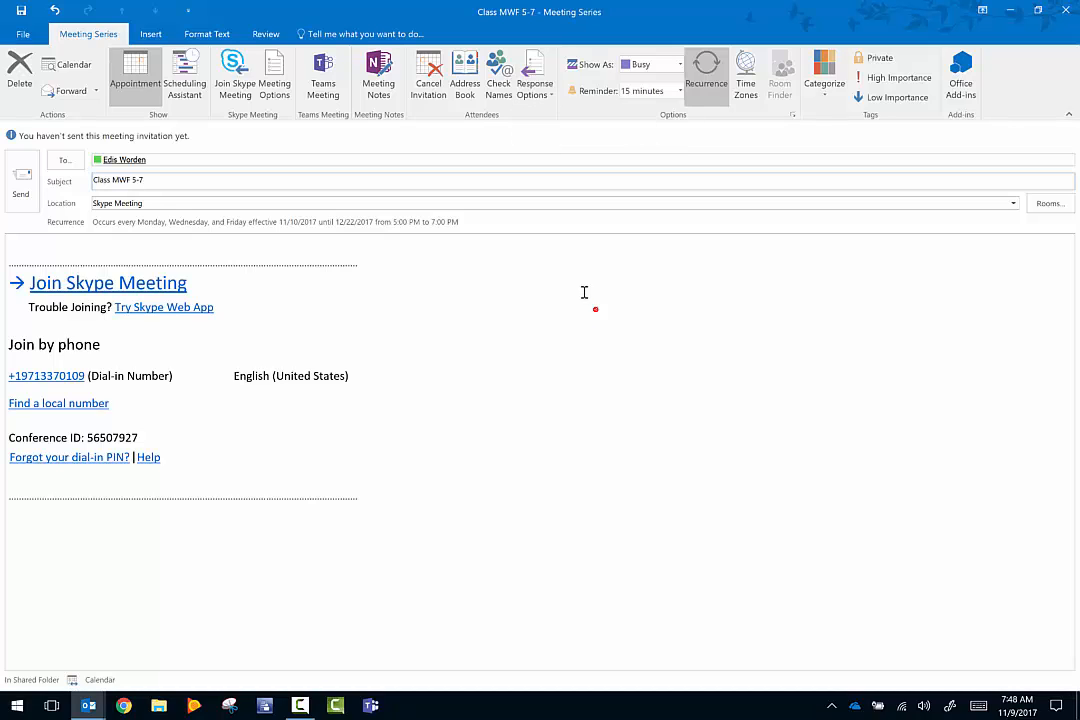
Create personal OneNote meeting notes for the series with the option to take notes on your own, and close OneNote
left_click(379, 80)
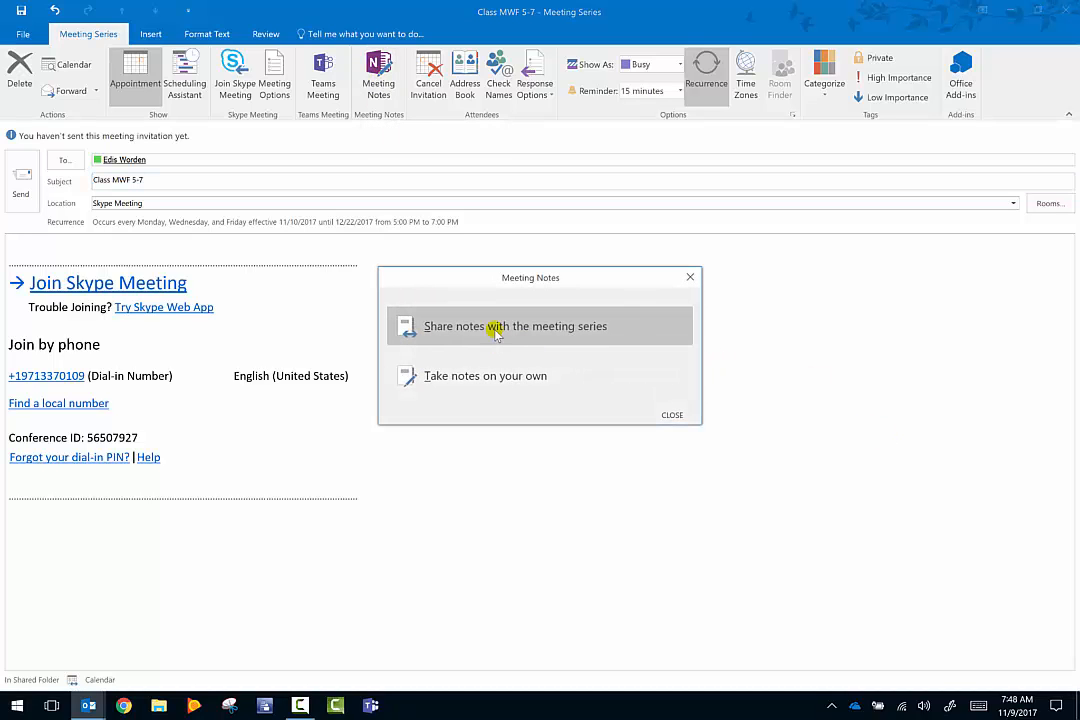
left_click(511, 375)
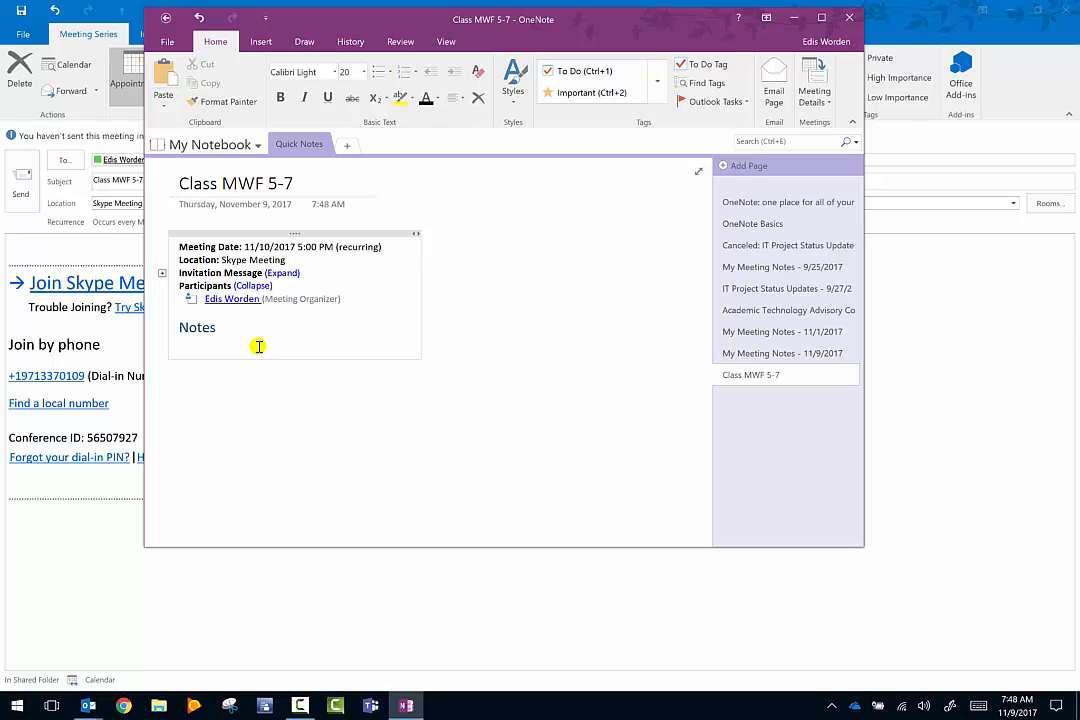
left_click(849, 18)
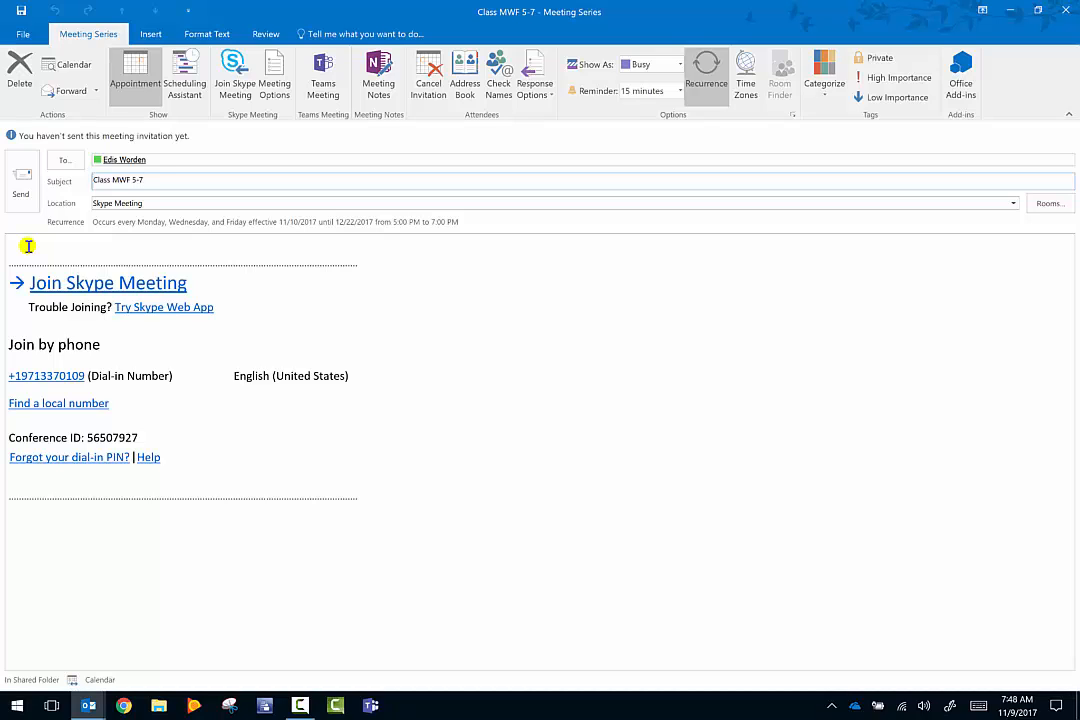
left_click(160, 34)
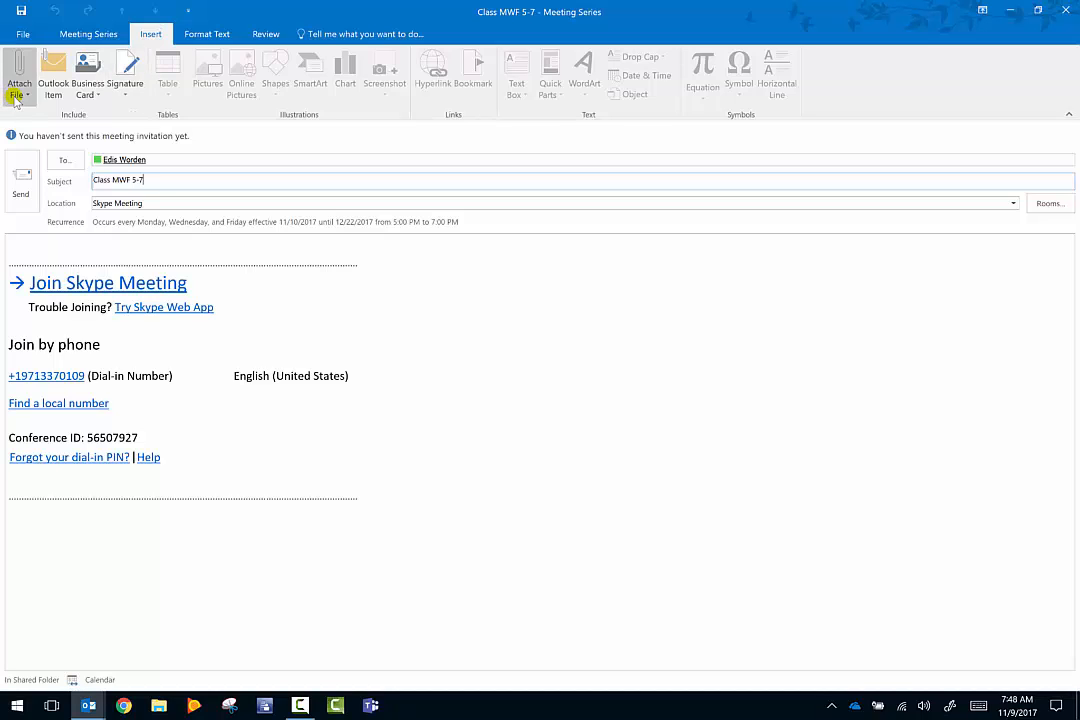
left_click(108, 37)
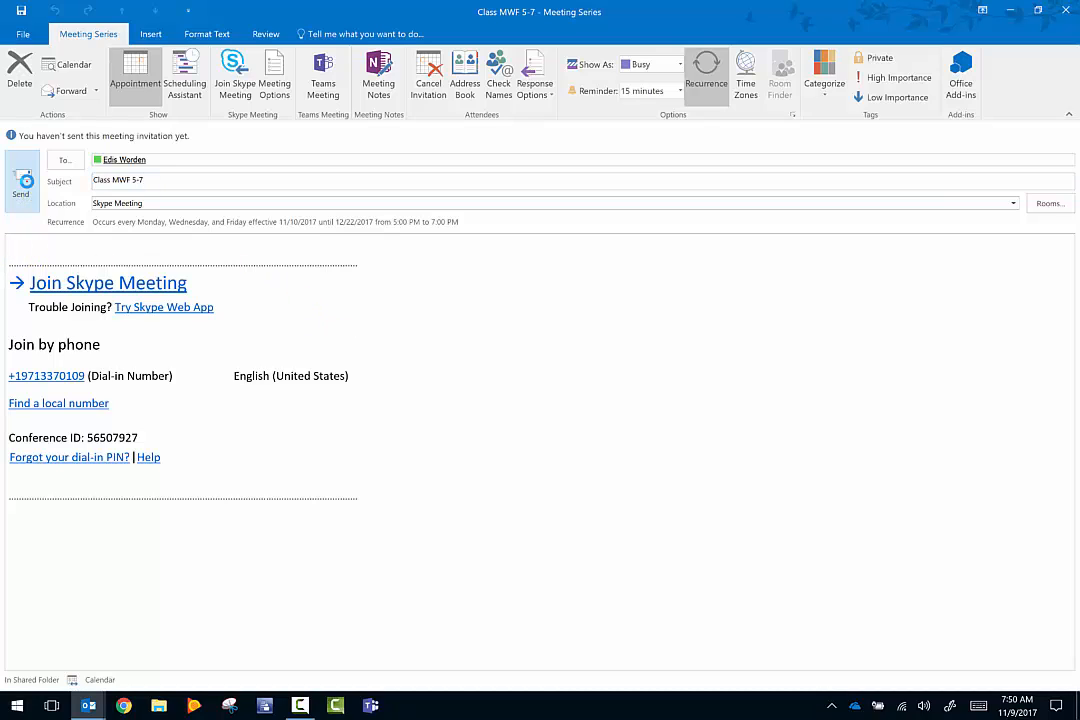
Send the Class MWF 5-7 invitation and locate its Friday, November 10 occurrence in the week calendar
left_click(23, 183)
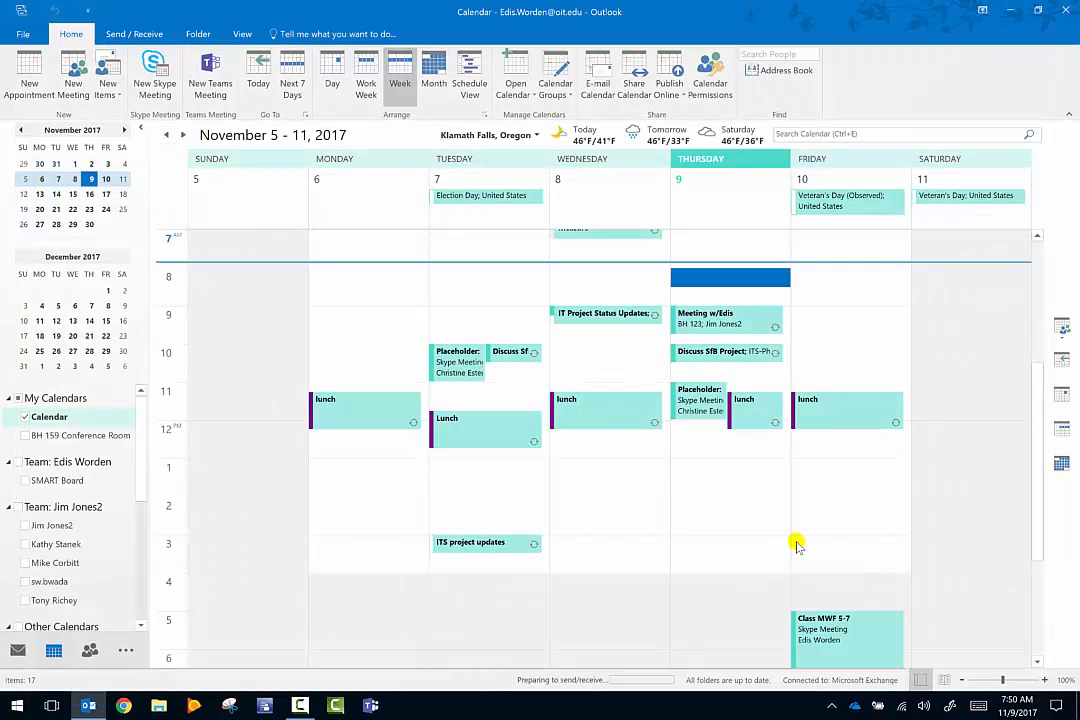
scroll(786, 523, "down", 2)
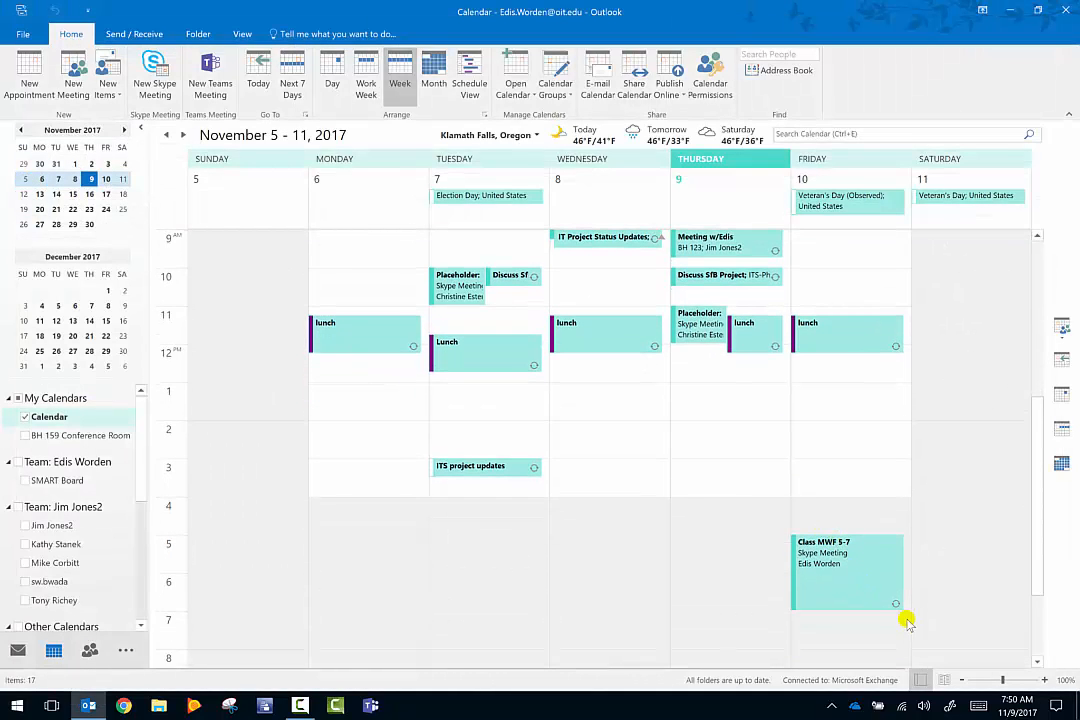
mouse_move(895, 610)
Open just the Friday occurrence of Class MWF 5-7, examine its option to cancel the meeting, and close it
double_click(830, 570)
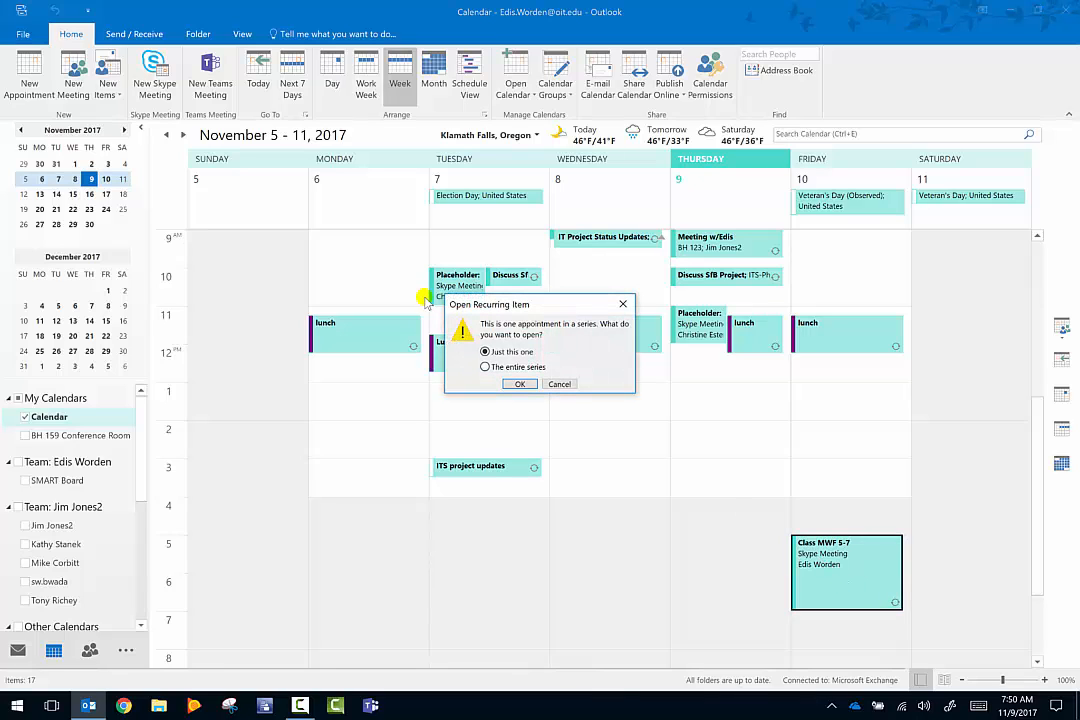
left_click(520, 384)
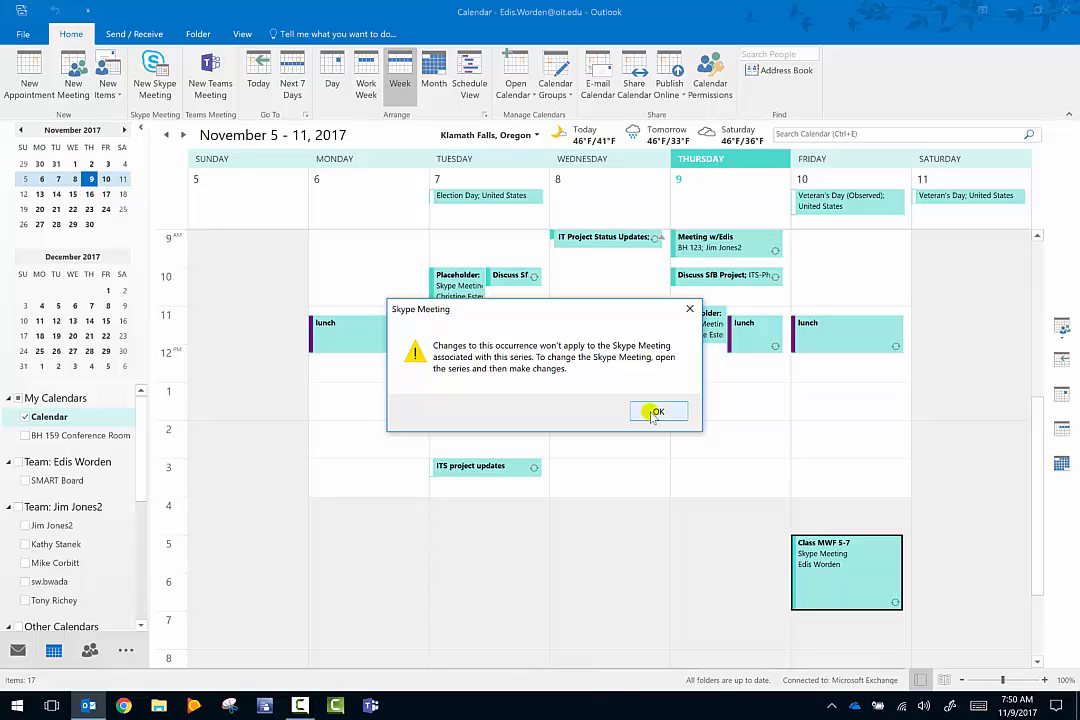
left_click(652, 411)
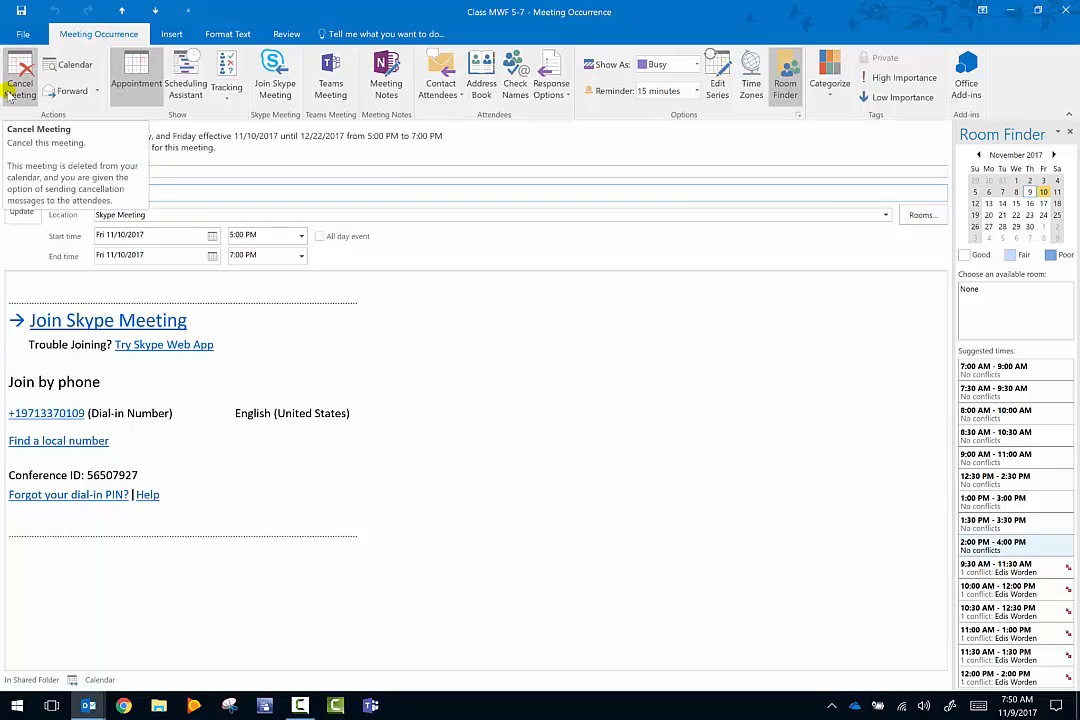
left_click(1065, 11)
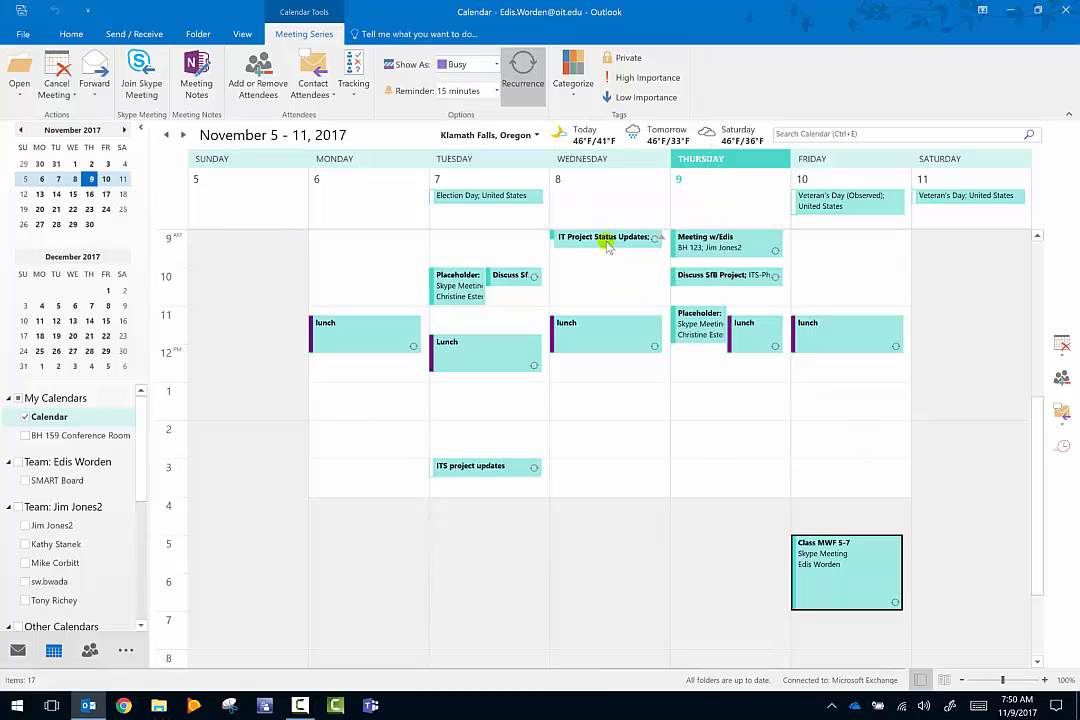
Open just the Wednesday occurrence of IT Project Status Updates and find its Skype joining links
double_click(607, 246)
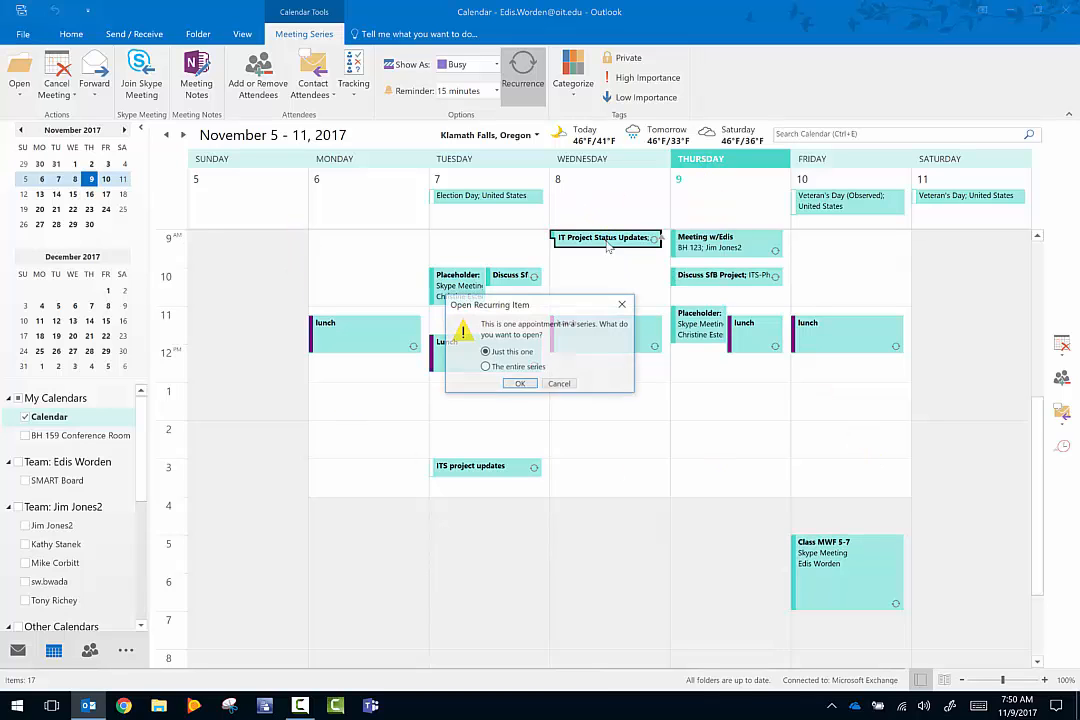
left_click(521, 381)
scroll(200, 436, "down", 5)
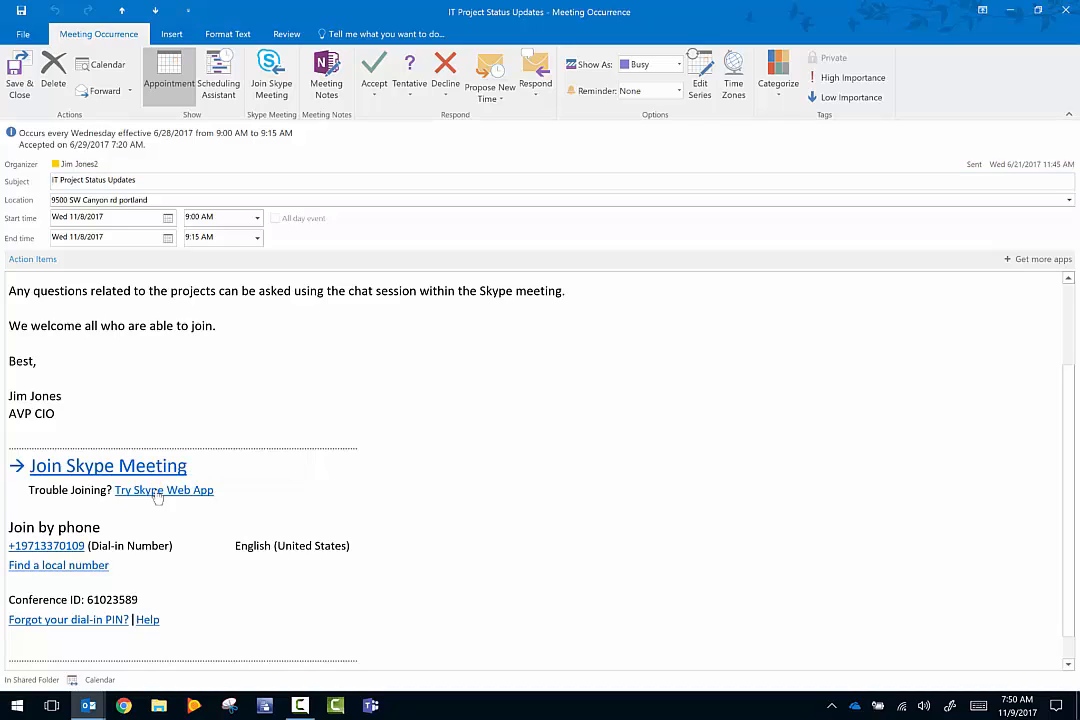
Join the meeting as a guest through the Skype Web App link, using the prefilled name, and maximize the meeting window
left_click(158, 490)
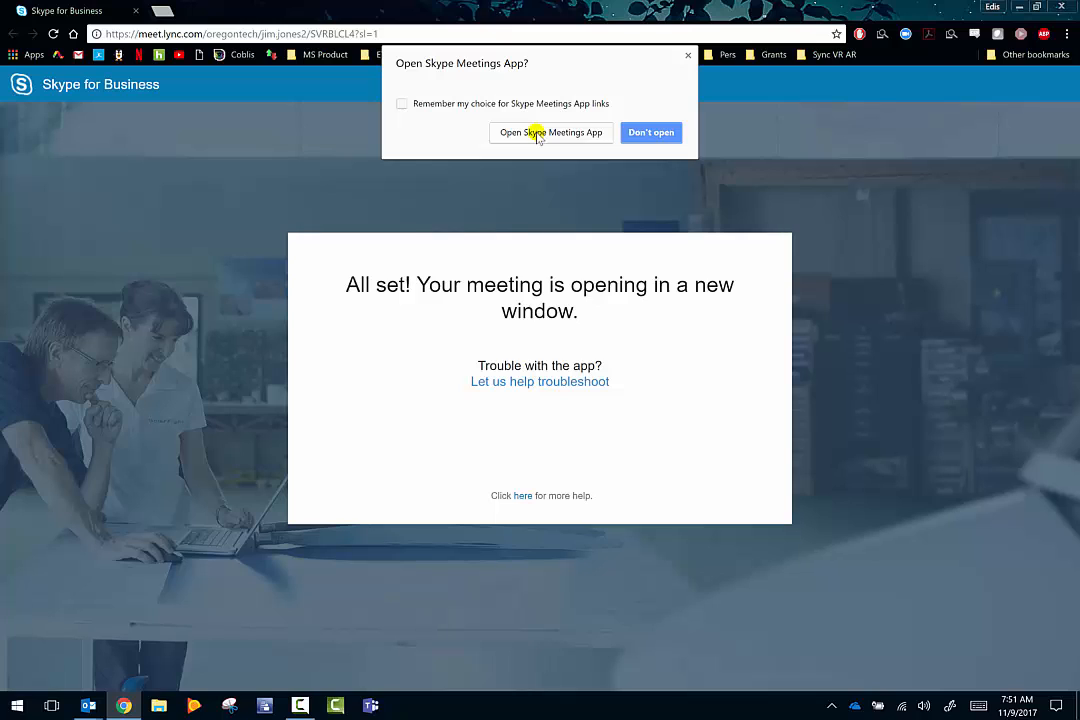
left_click(537, 136)
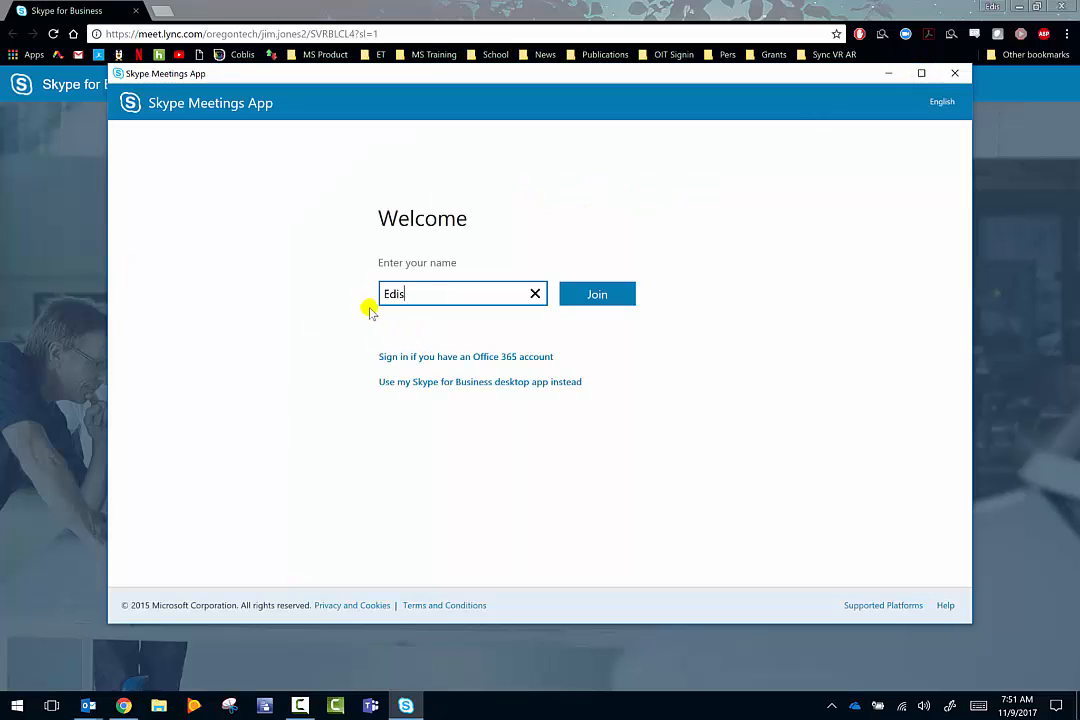
left_click(612, 296)
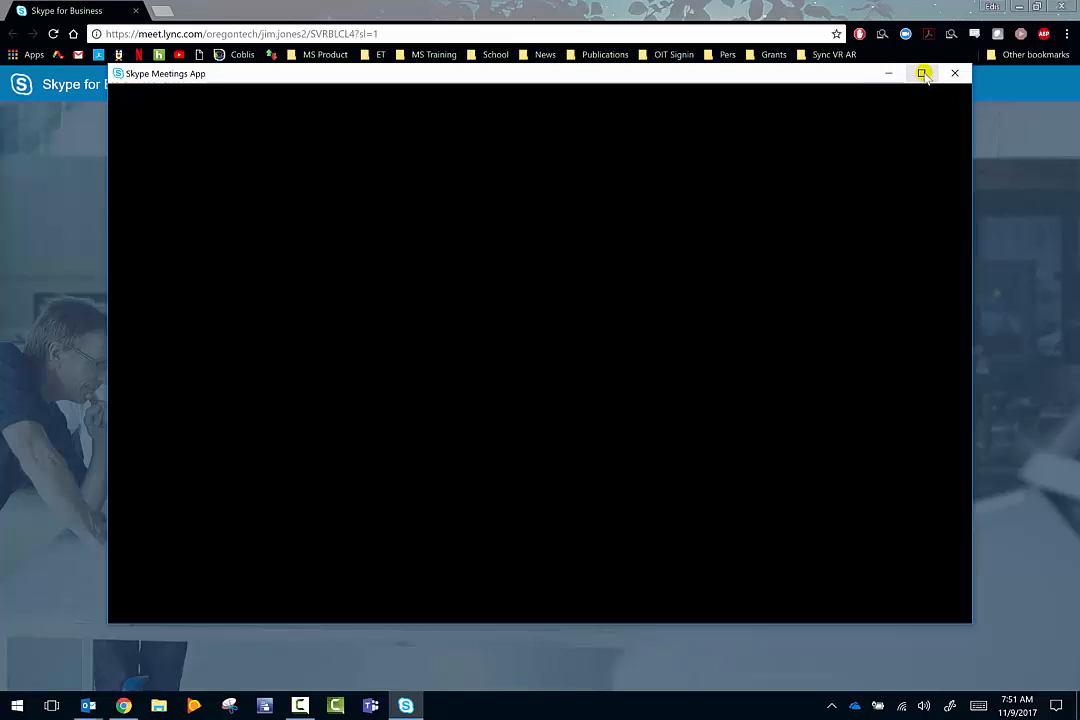
left_click(922, 74)
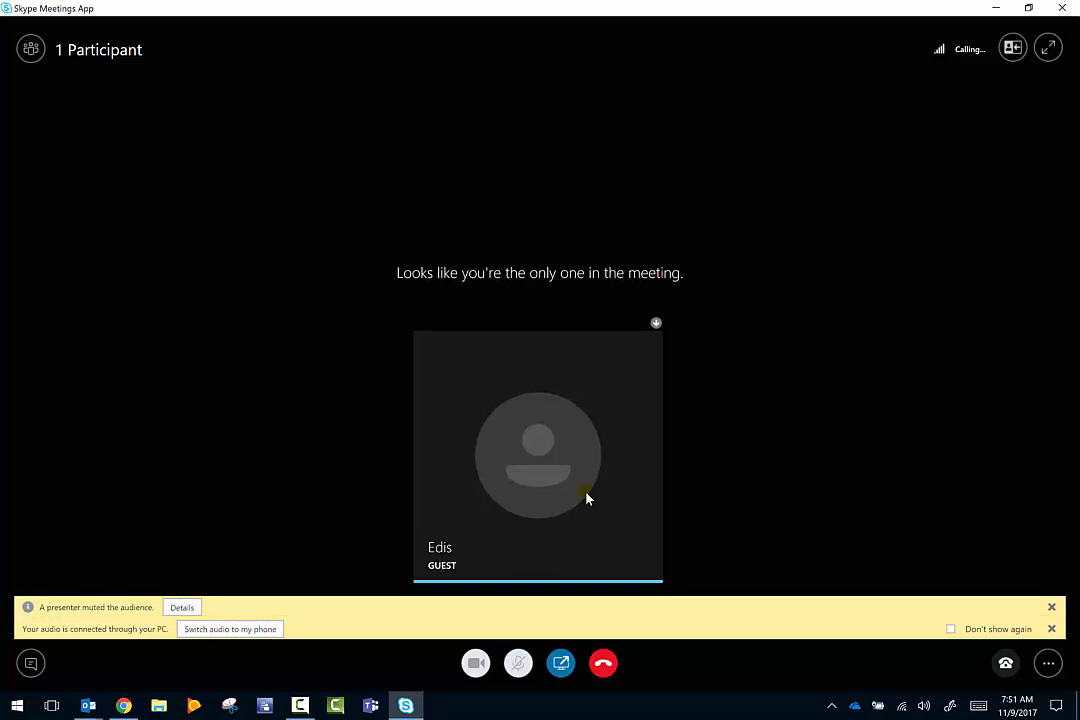
Check the details of the muted-audience notice and show the meeting's conversation and participant list
left_click(177, 607)
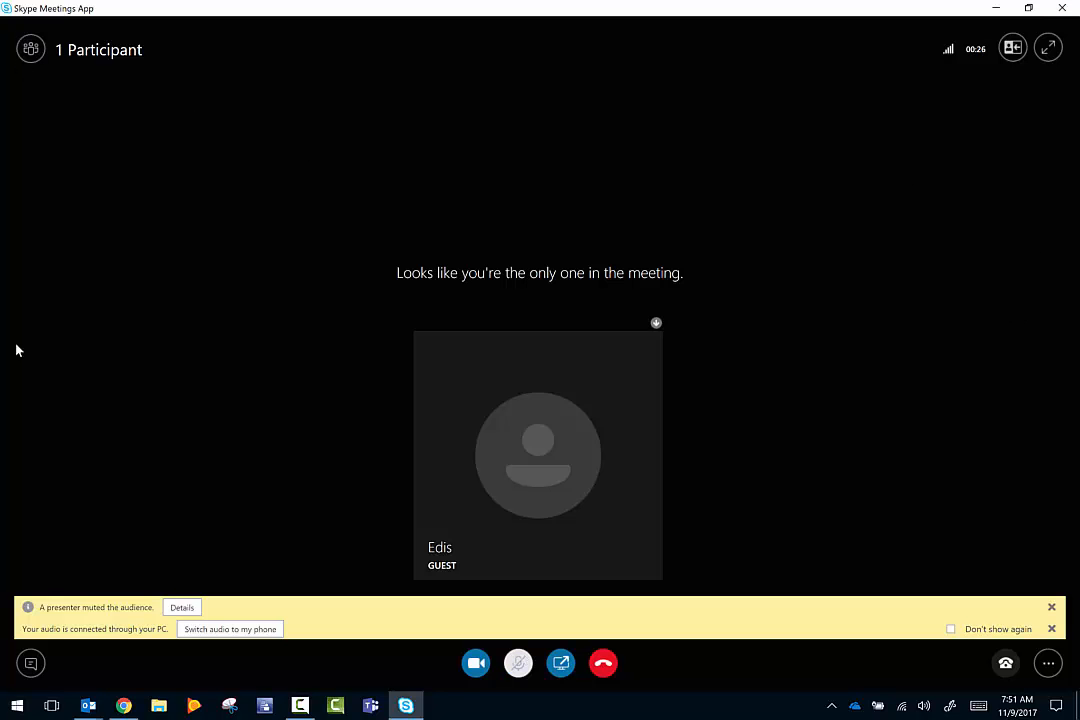
left_click(33, 665)
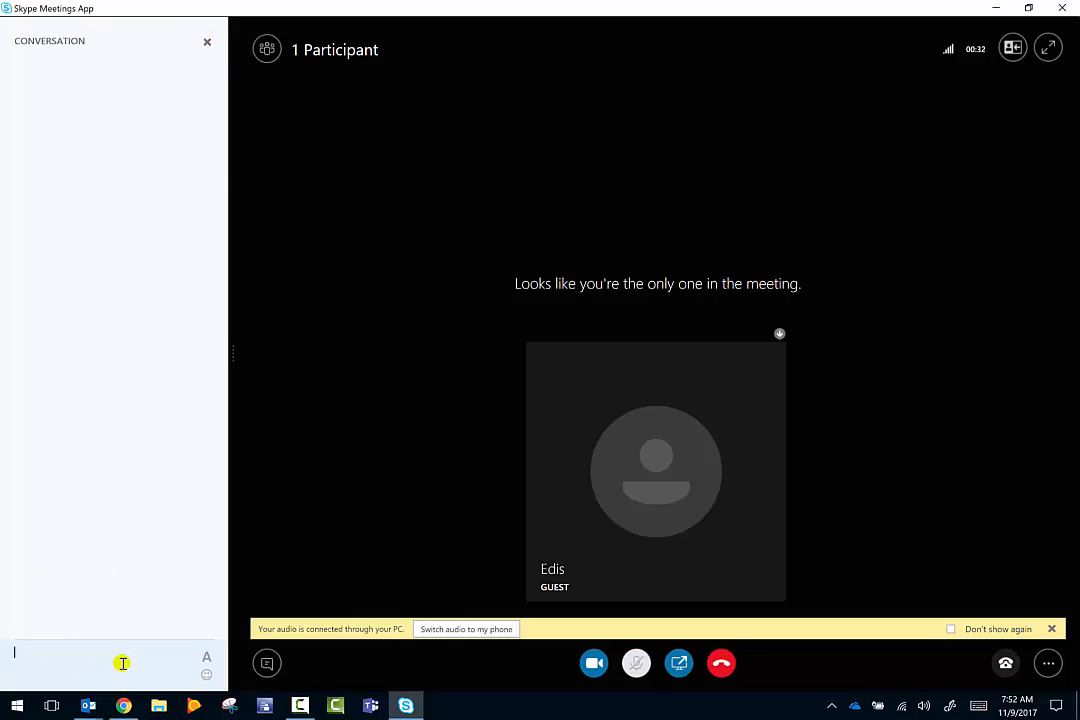
left_click(265, 50)
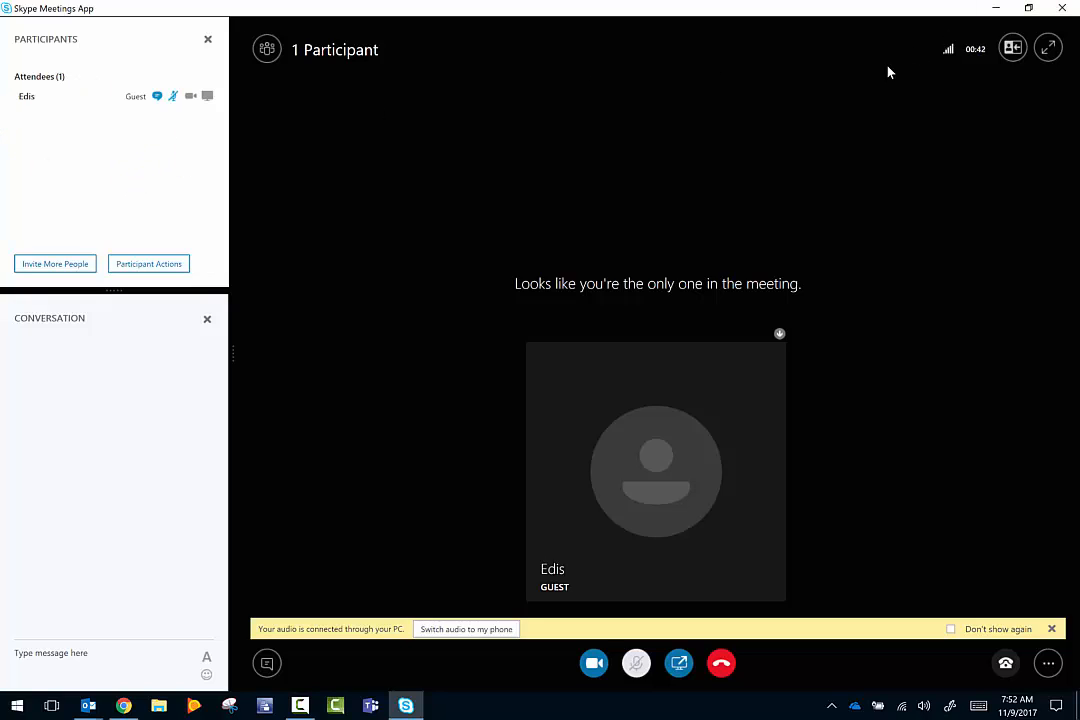
Leave the meeting by closing the Skype Meetings App, and close the browser and the IT Project Status Updates occurrence
left_click(1064, 8)
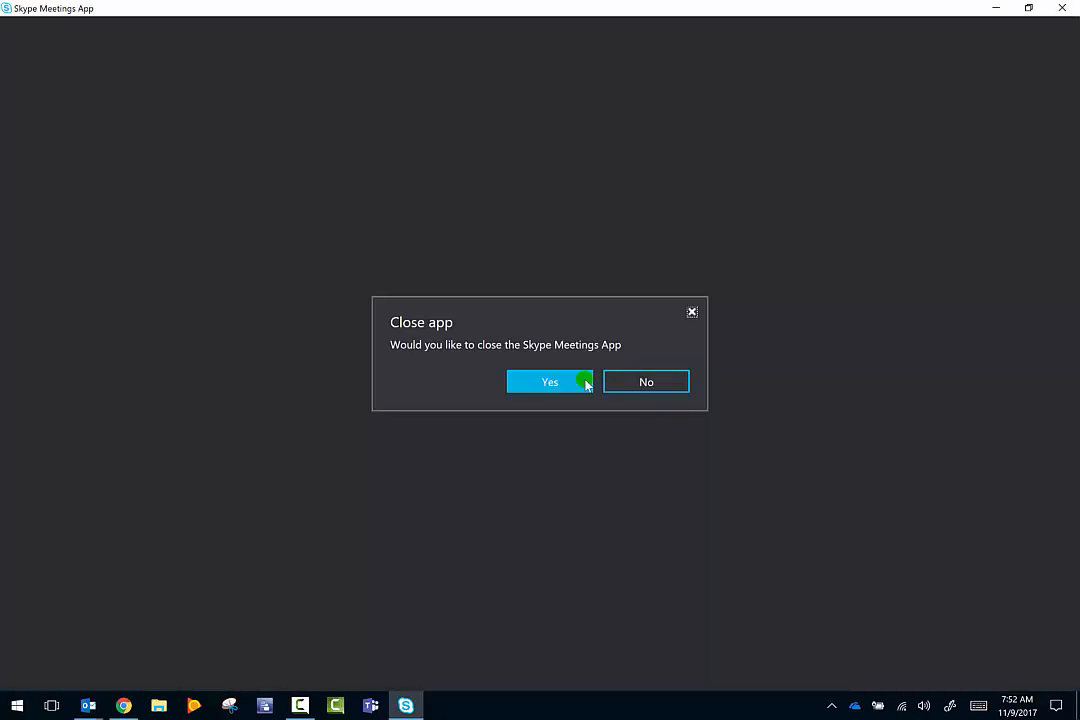
left_click(572, 388)
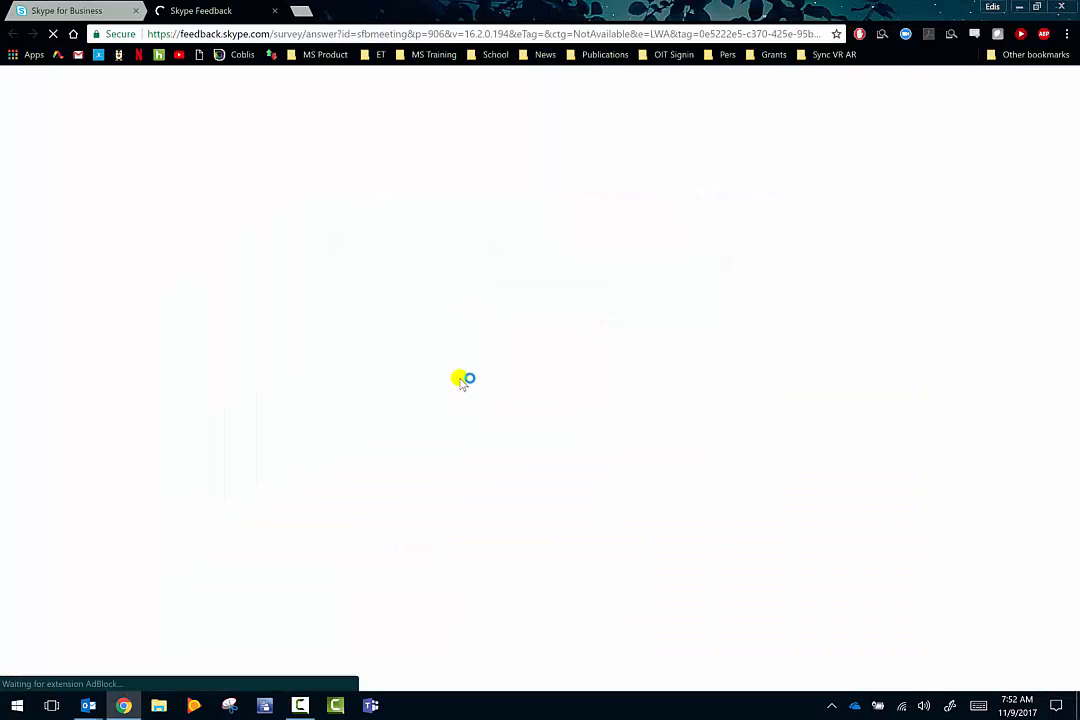
left_click(1075, 8)
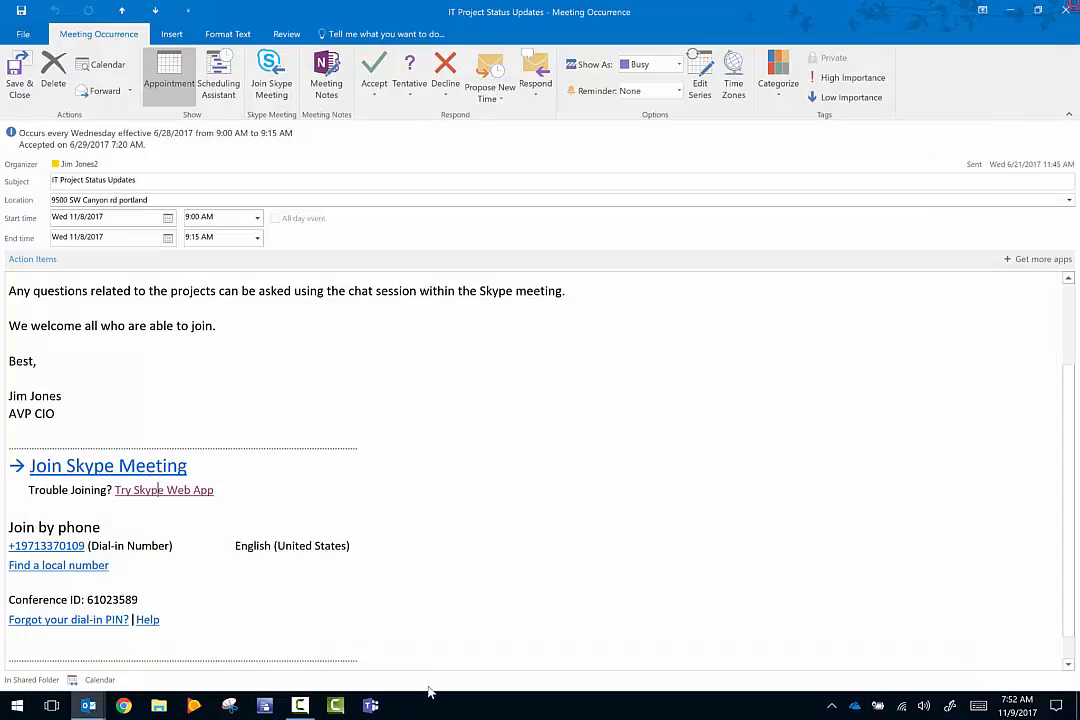
left_click(1065, 12)
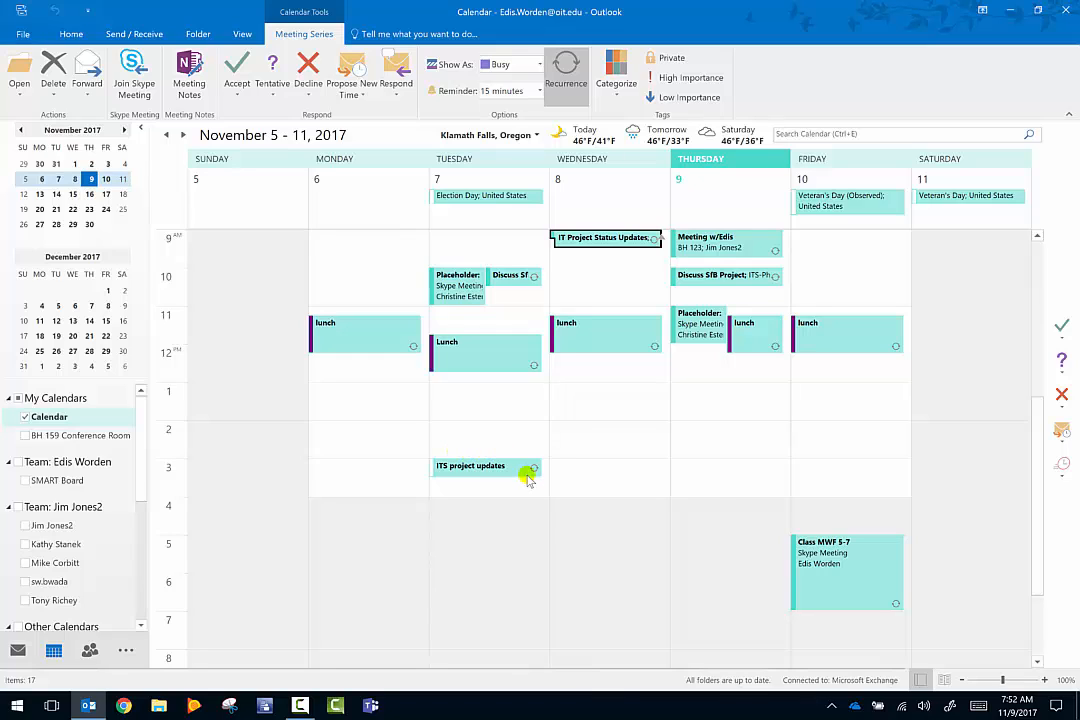
mouse_move(527, 474)
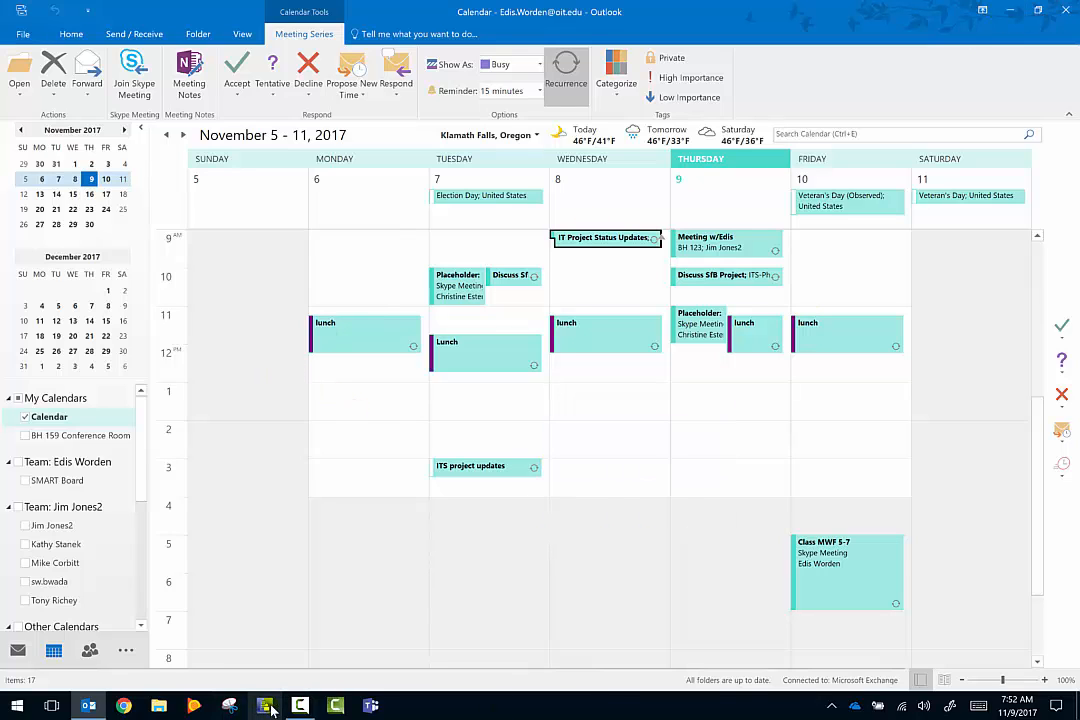
left_click(300, 706)
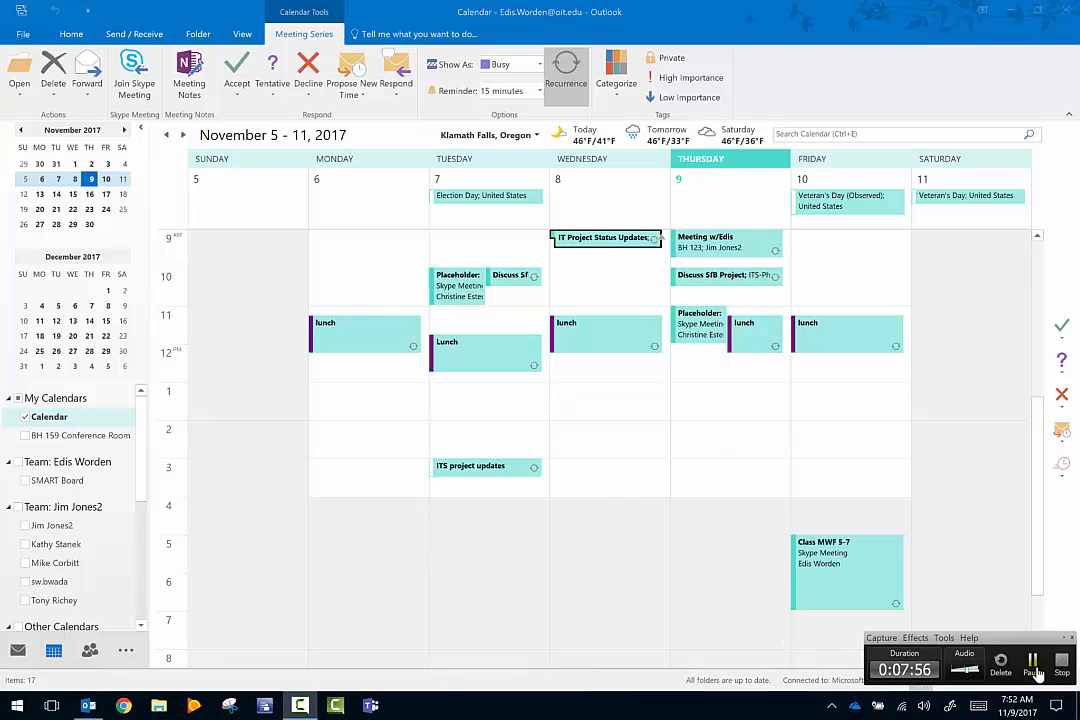